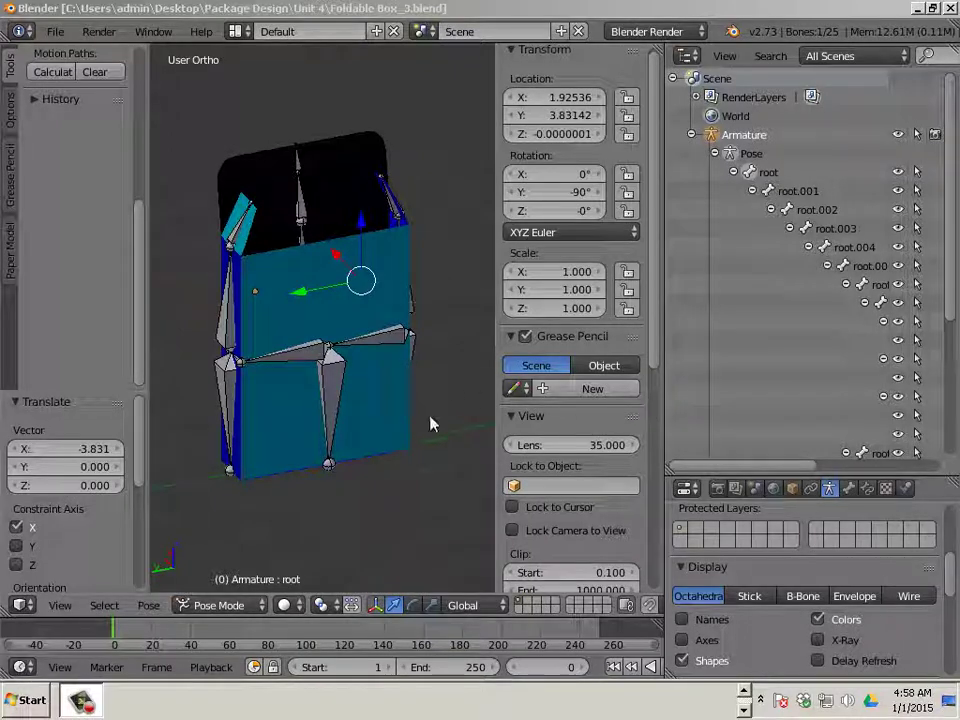
- Split Blender's 3D viewport down the middle and make the new area a UV/Image Editor
{"action": "left_click_drag", "start_coordinate": [349, 418], "coordinate": [375, 418]}
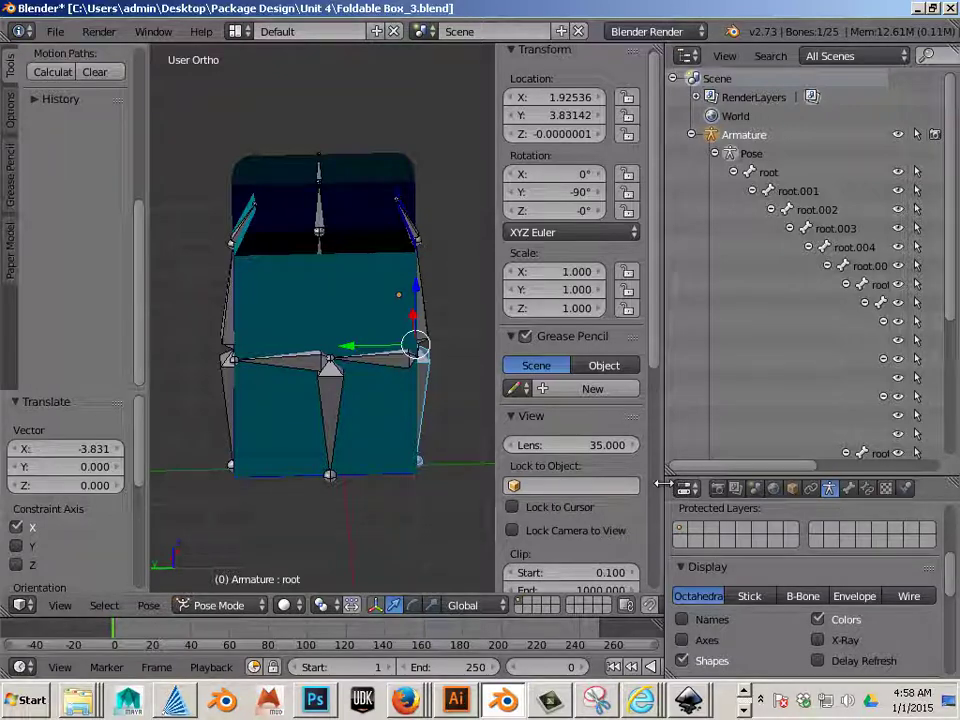
{"action": "left_click_drag", "start_coordinate": [660, 484], "coordinate": [636, 486]}
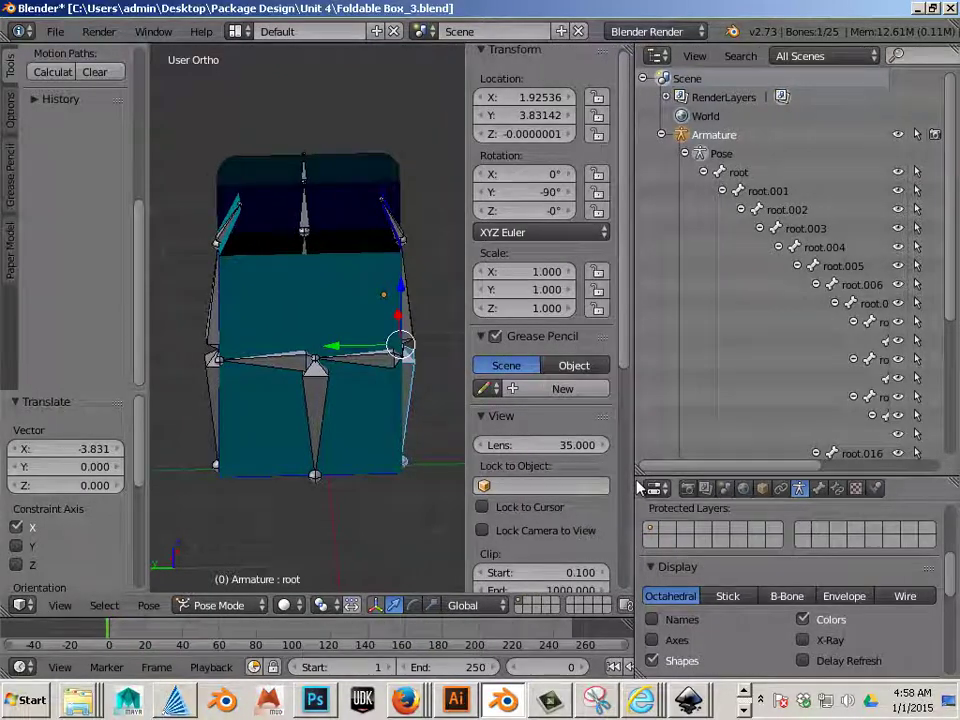
{"action": "right_click", "coordinate": [356, 45]}
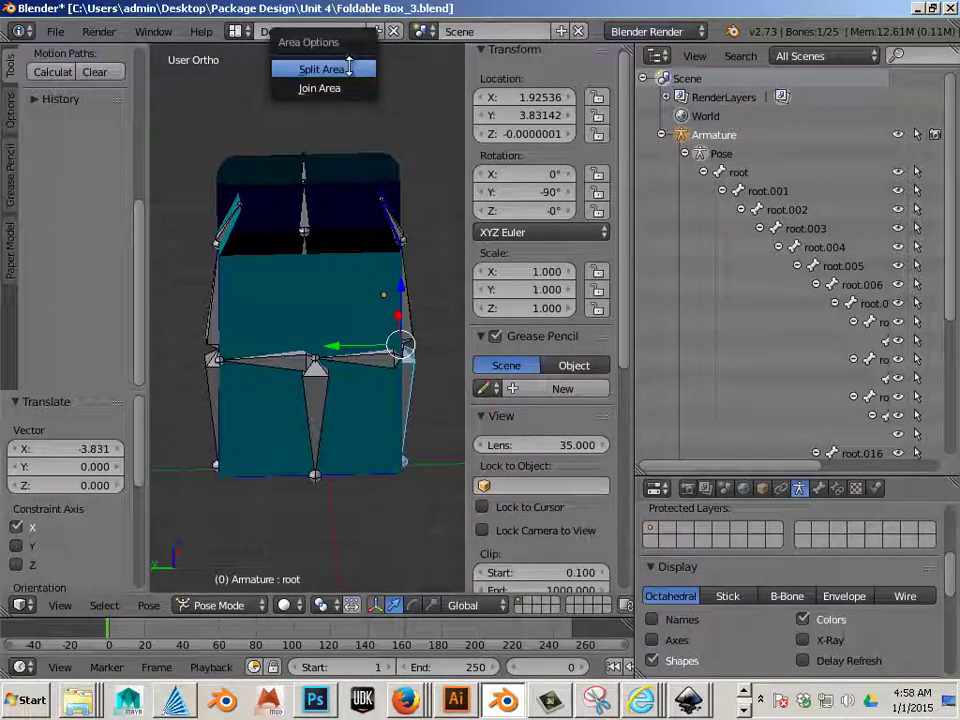
{"action": "left_click", "coordinate": [348, 68]}
{"action": "left_click", "coordinate": [456, 80]}
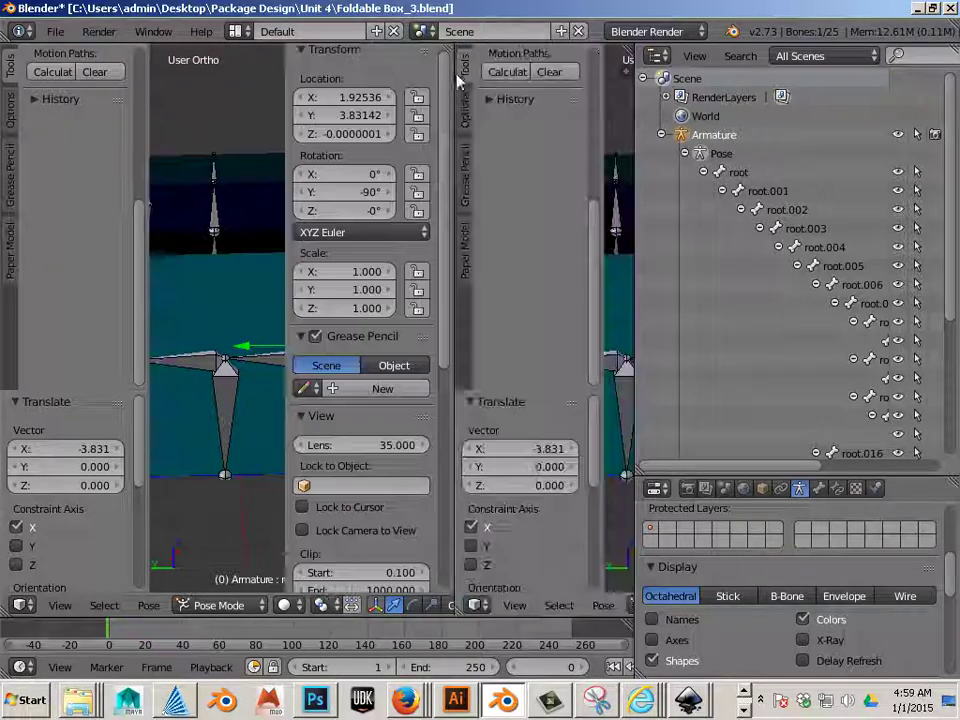
{"action": "left_click", "coordinate": [480, 607]}
{"action": "left_click", "coordinate": [524, 462]}
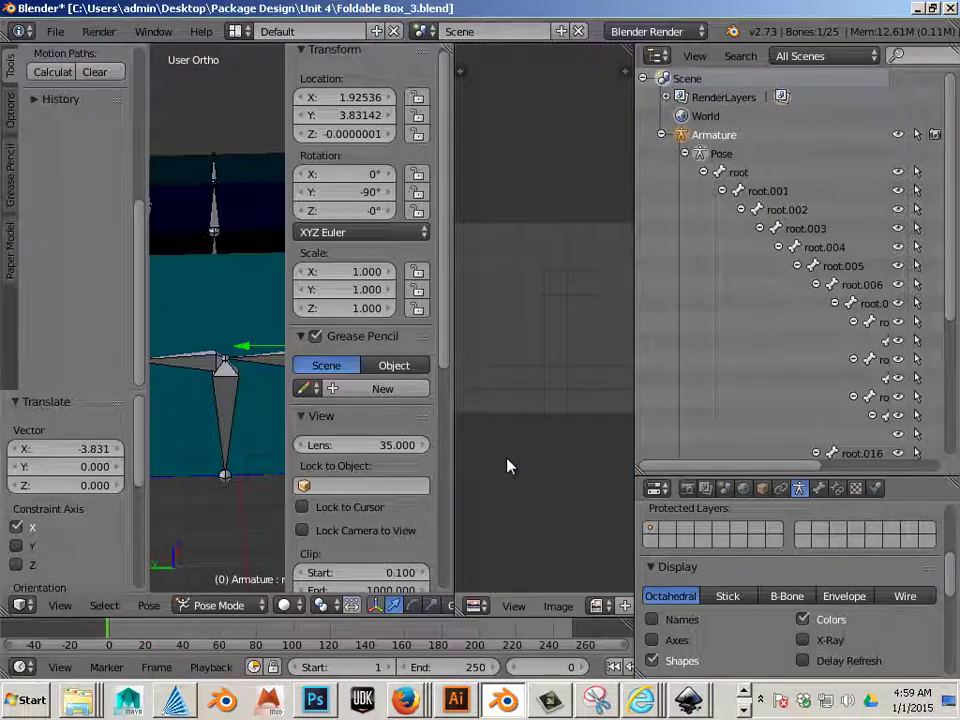
- Select the box mesh and switch it into Edit Mode
{"action": "right_click", "coordinate": [240, 200]}
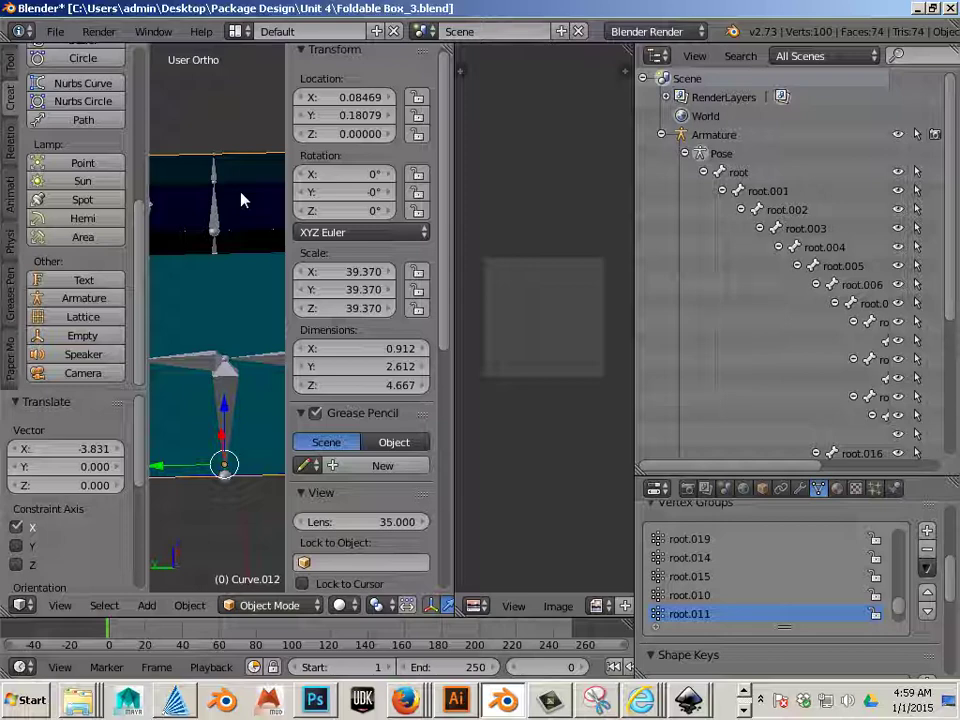
{"action": "key", "text": "Tab"}
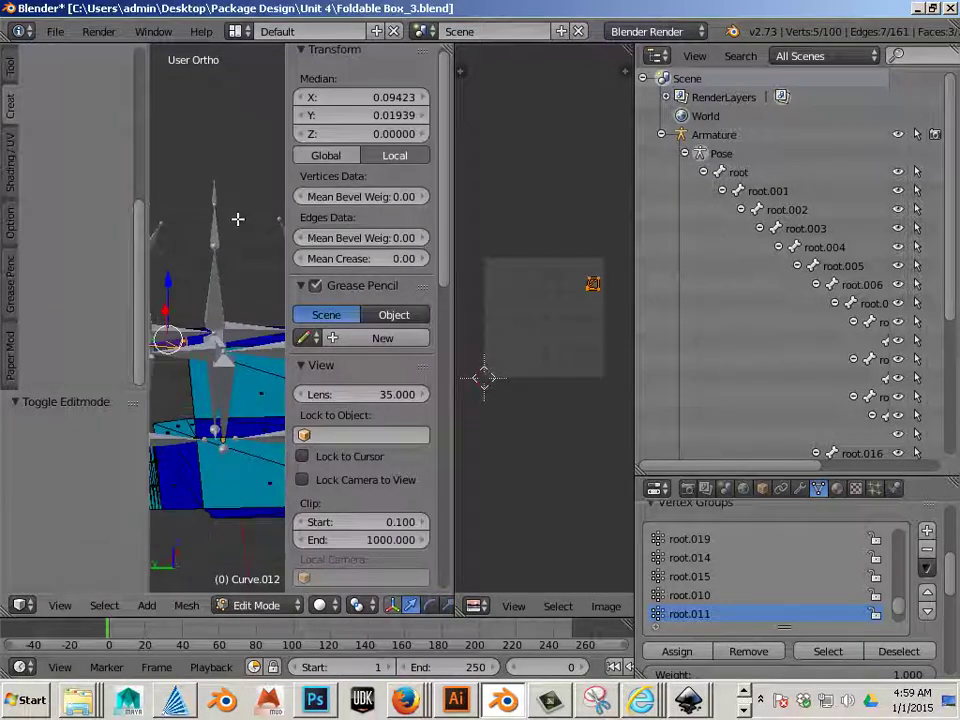
{"action": "scroll", "coordinate": [238, 218], "scroll_direction": "down", "scroll_amount": 4}
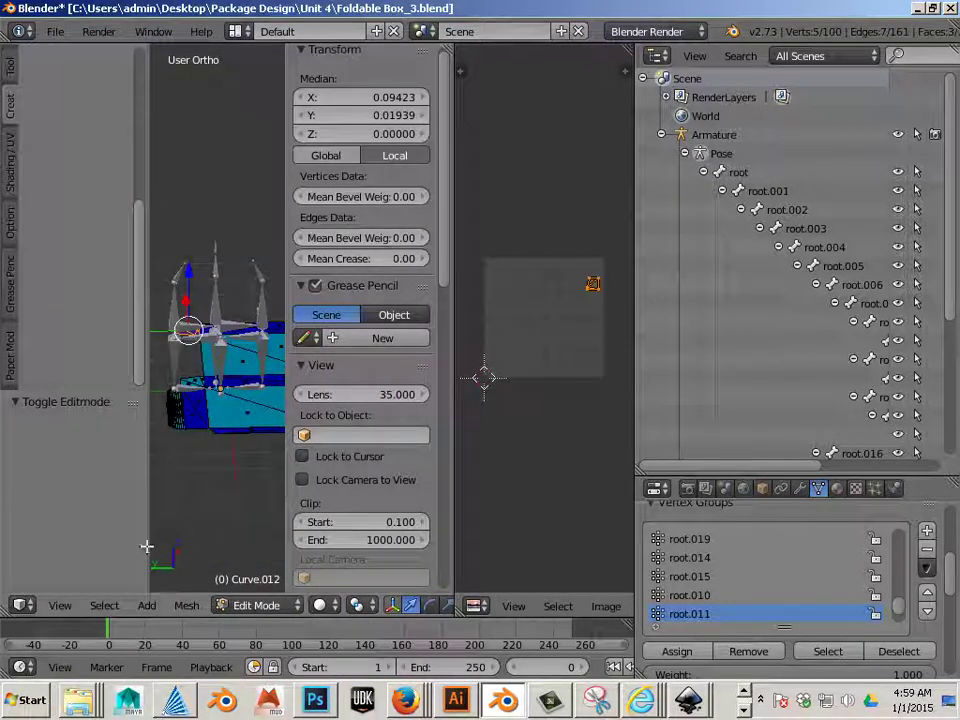
- Select all of the box's vertices with (De)select All and widen the UV editor
{"action": "left_click", "coordinate": [104, 605]}
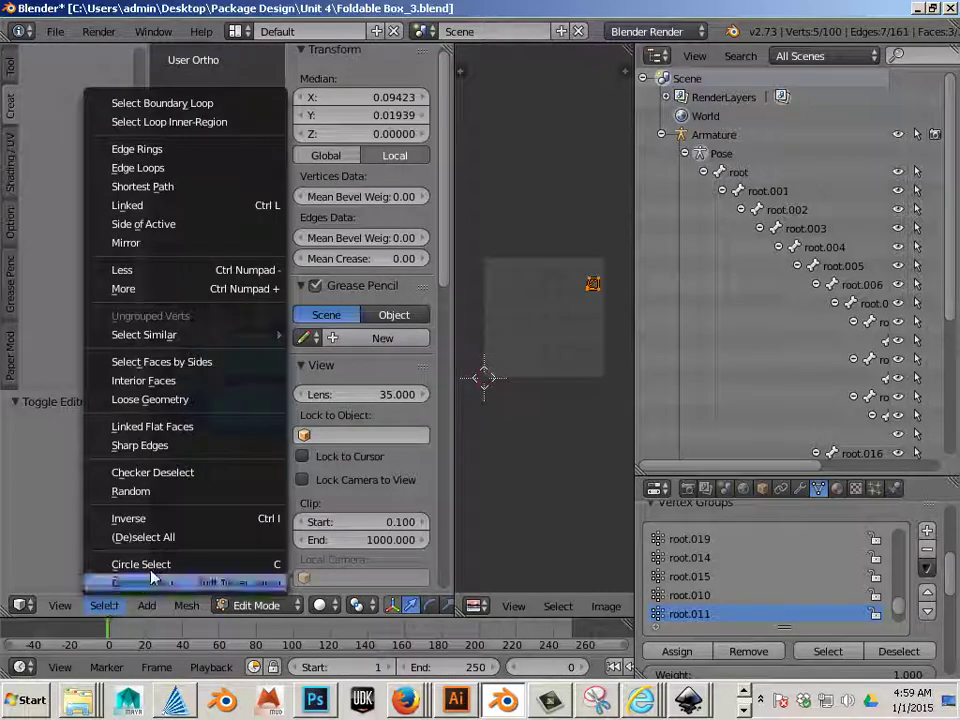
{"action": "left_click", "coordinate": [172, 540]}
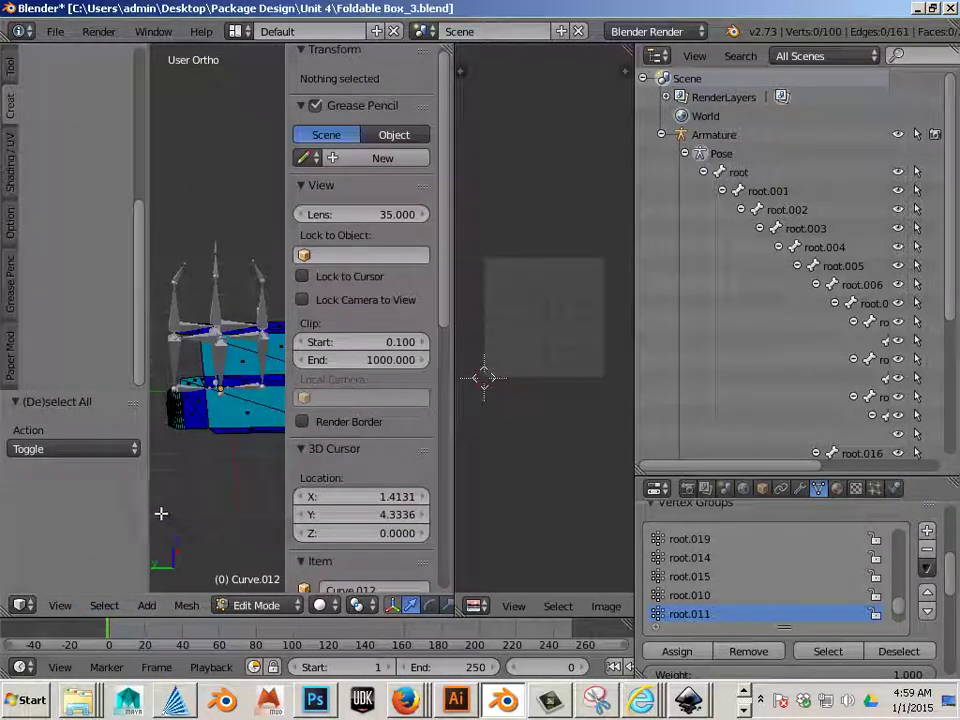
{"action": "left_click", "coordinate": [112, 605]}
{"action": "left_click", "coordinate": [155, 537]}
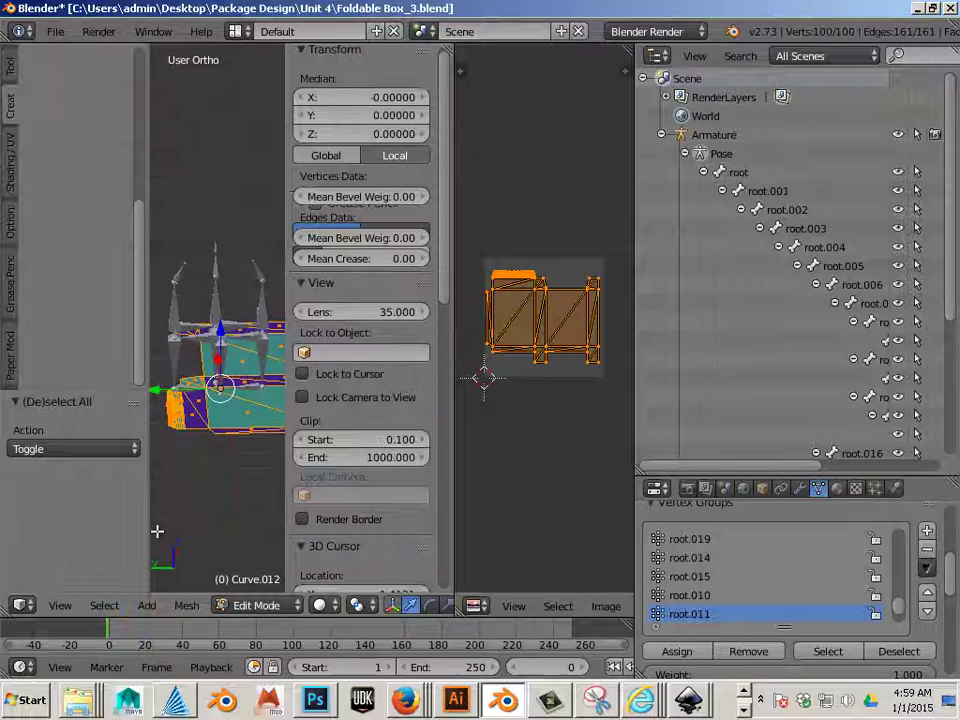
{"action": "scroll", "coordinate": [533, 475], "scroll_direction": "up", "scroll_amount": 2}
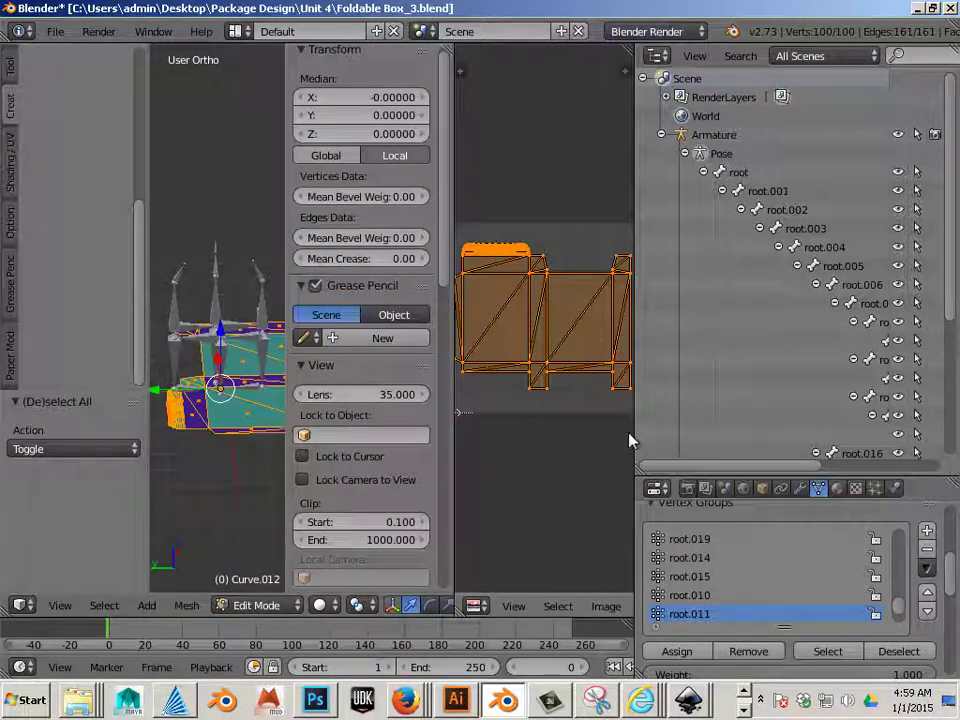
{"action": "left_click_drag", "start_coordinate": [634, 422], "coordinate": [833, 450]}
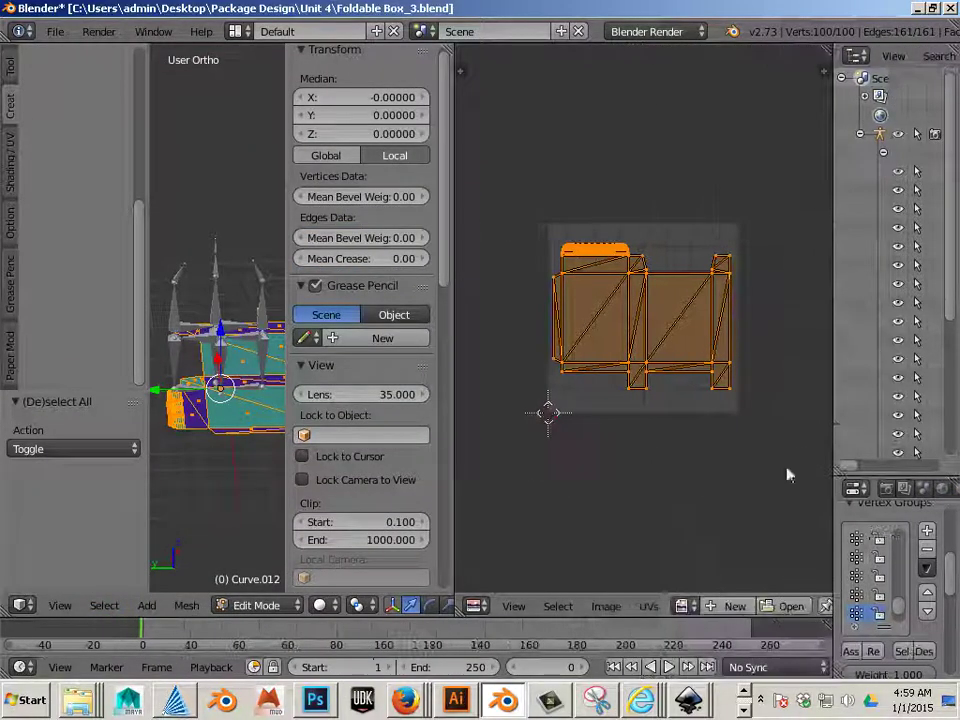
- Set up Export UV Layout with file name Color_Template.png and size 4096 × 4096
{"action": "left_click", "coordinate": [646, 608]}
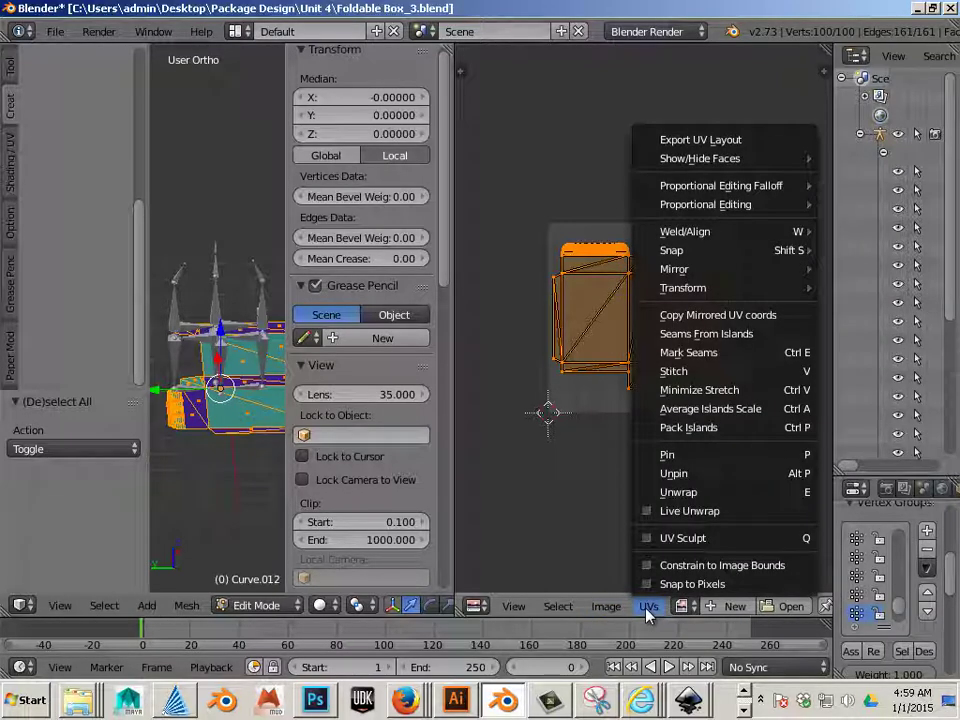
{"action": "left_click", "coordinate": [693, 143]}
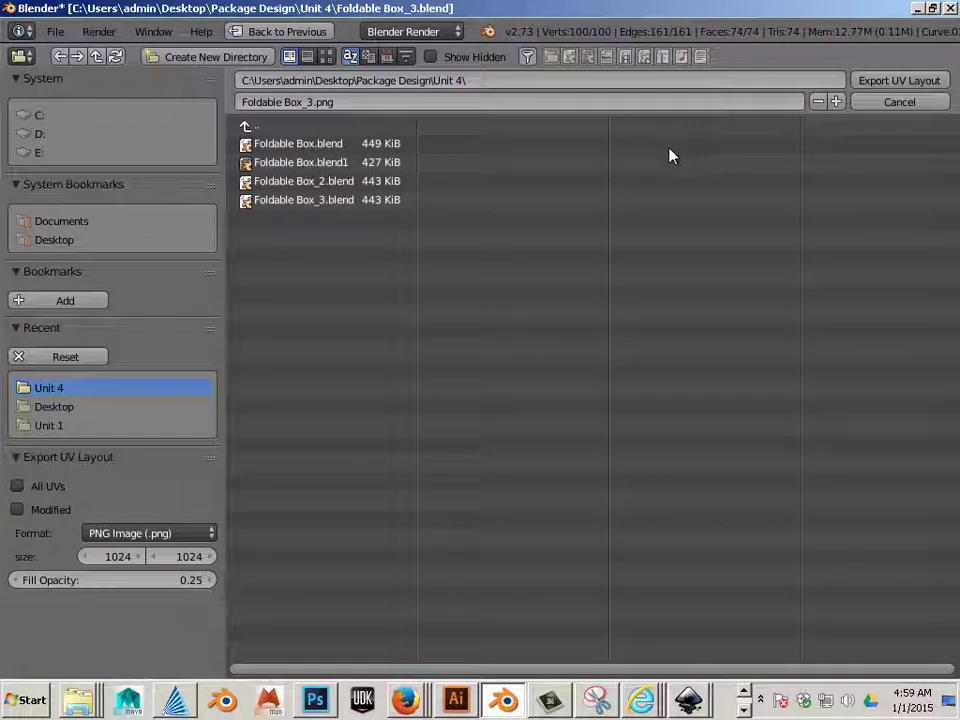
{"action": "left_click", "coordinate": [311, 102]}
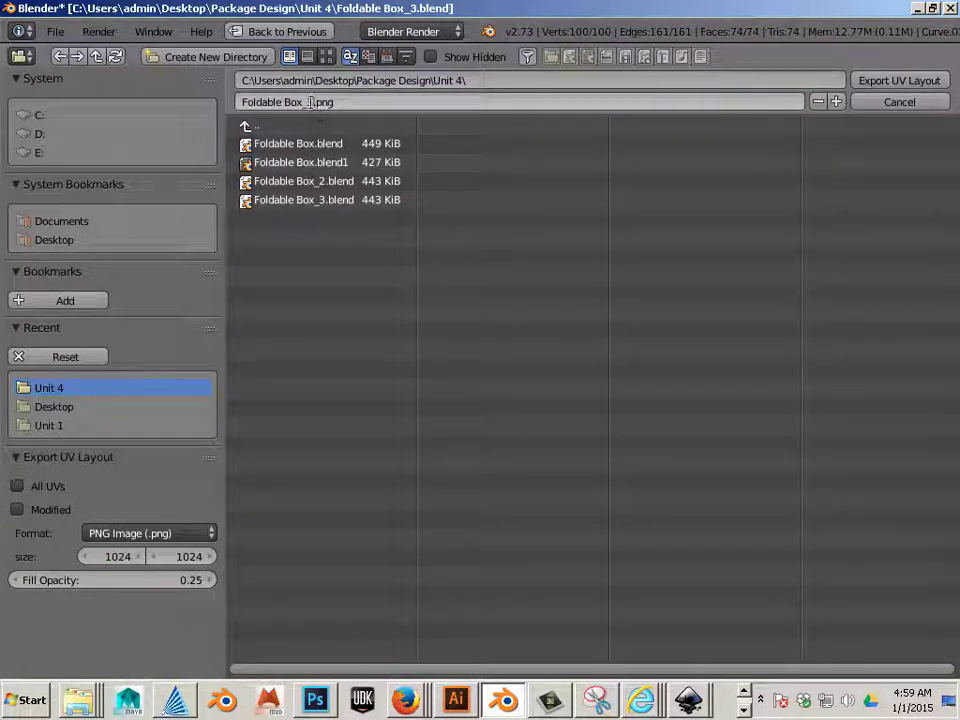
{"action": "left_click_drag", "start_coordinate": [313, 102], "coordinate": [212, 98]}
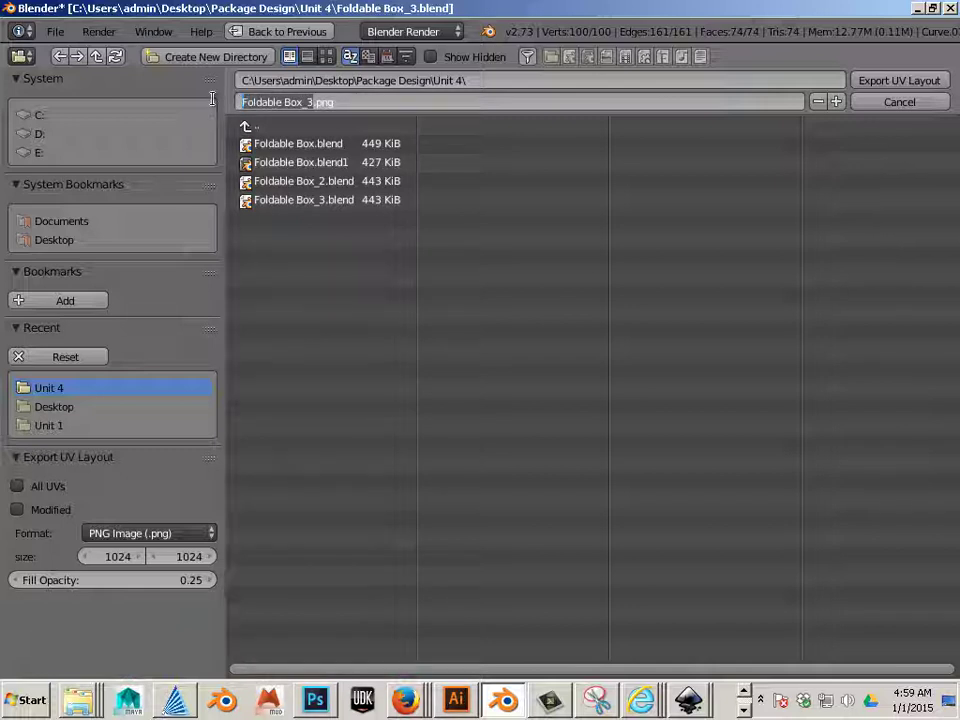
{"action": "type", "text": "Col"}
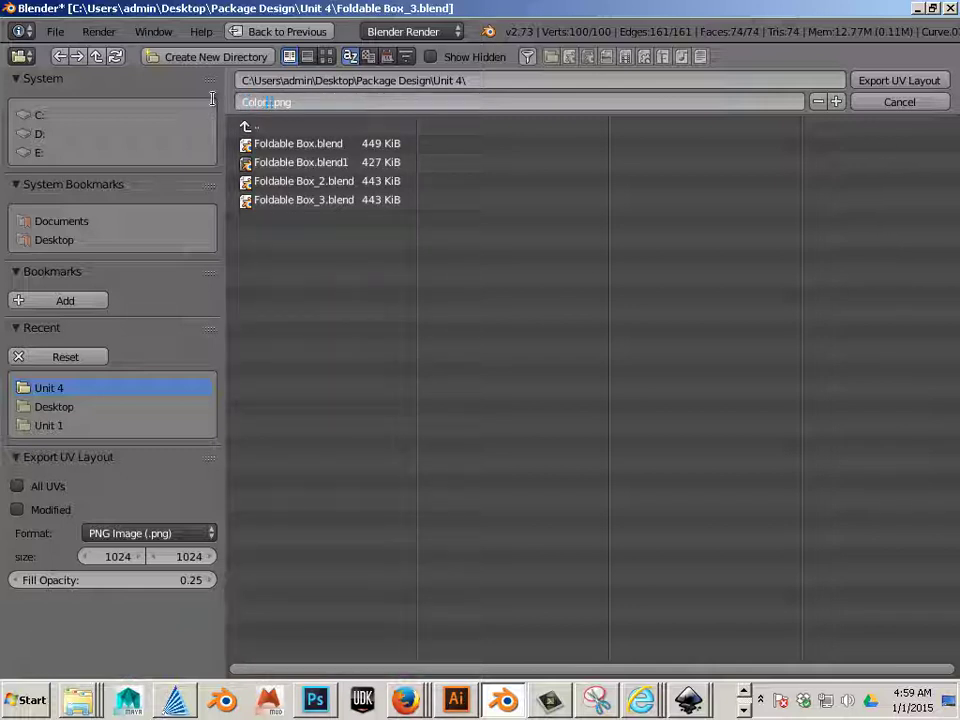
{"action": "type", "text": "or_Template"}
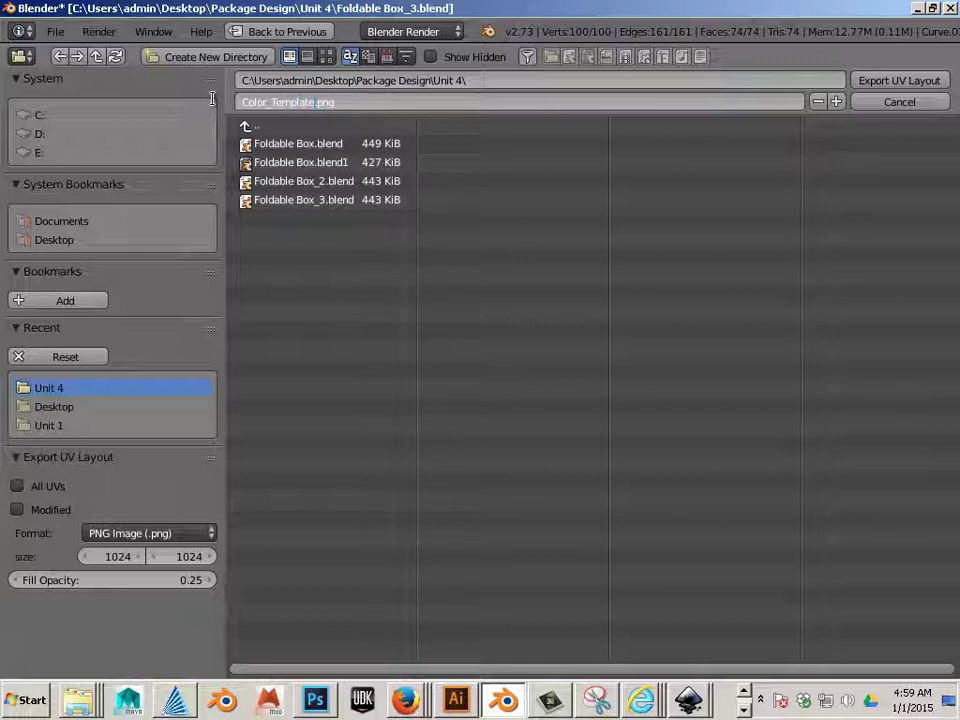
{"action": "left_click", "coordinate": [120, 556]}
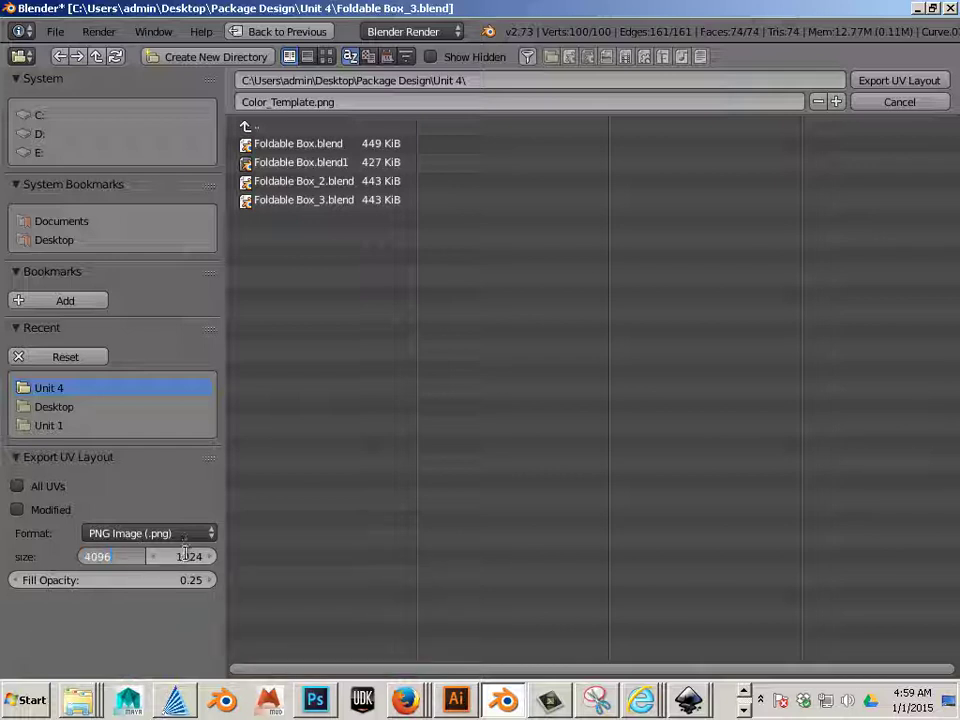
{"action": "left_click", "coordinate": [185, 556]}
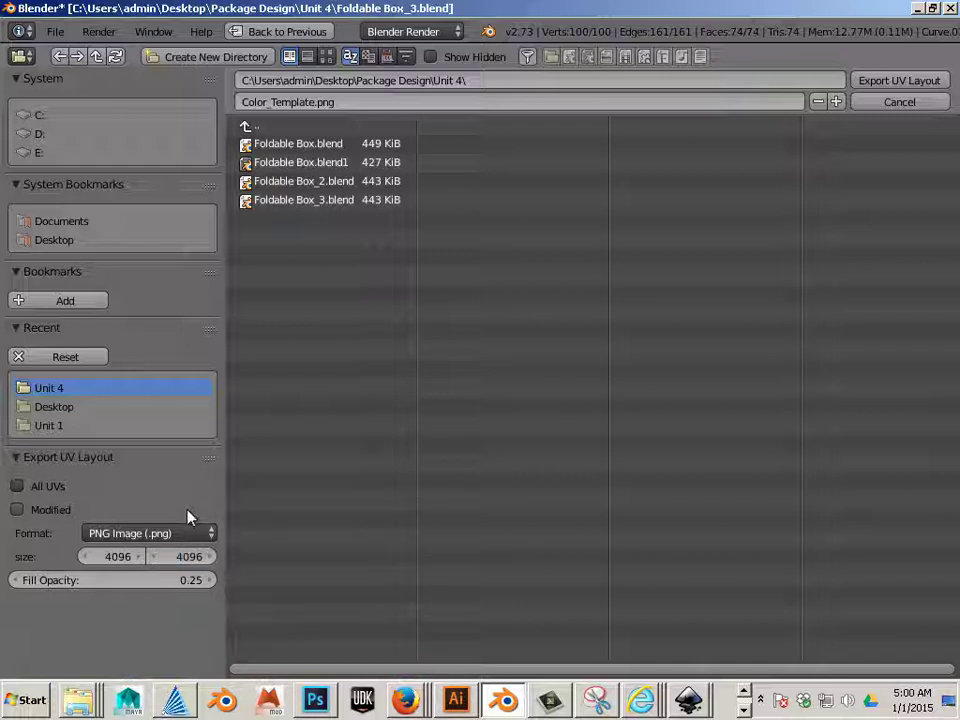
{"action": "key", "text": "Return"}
- Export the UV layout PNG, clear the vertex selection and return the box to Object Mode
{"action": "left_click", "coordinate": [898, 81]}
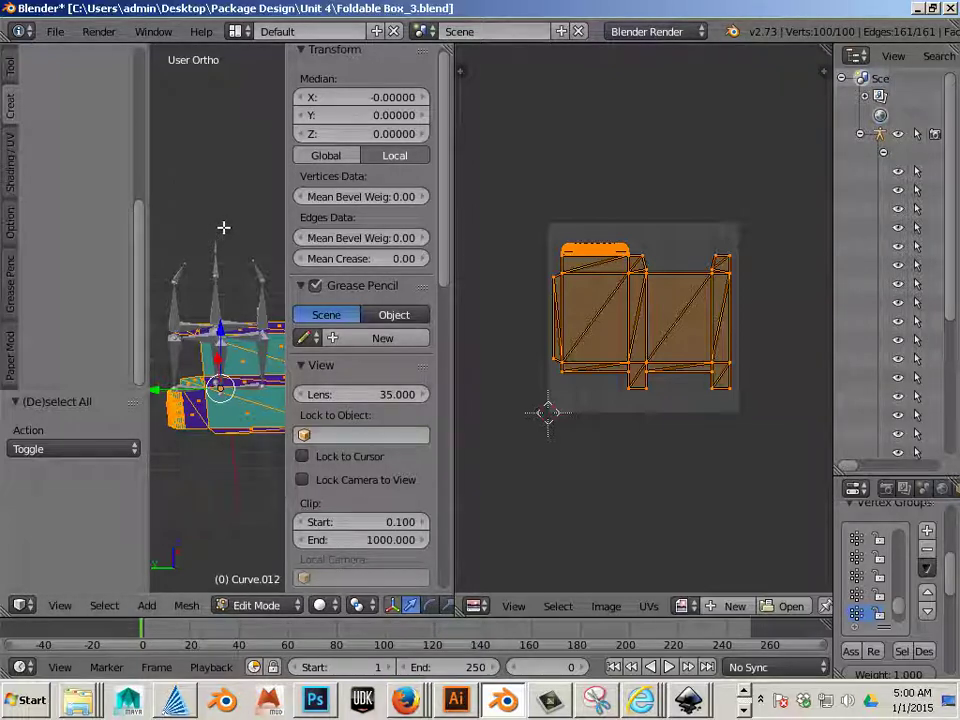
{"action": "key", "text": "a"}
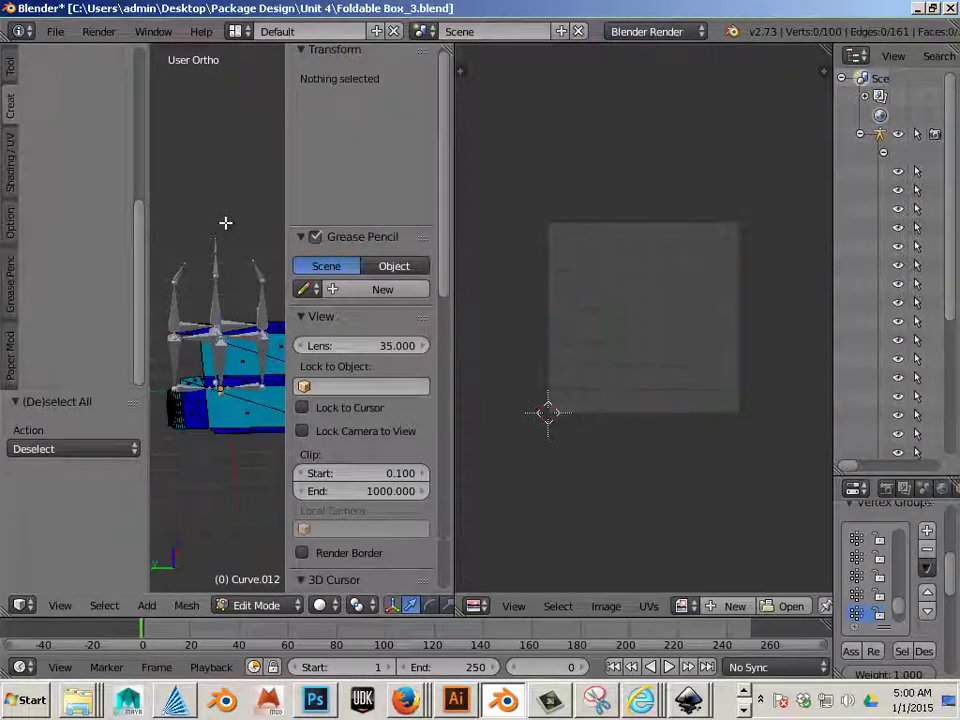
{"action": "key", "text": "Tab"}
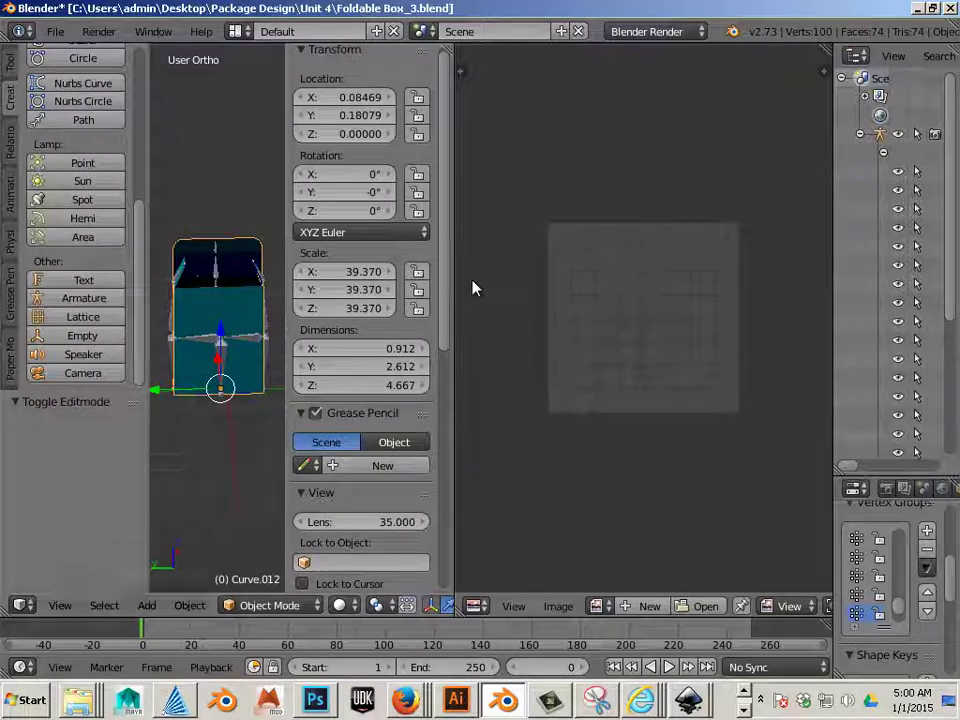
- Close the image editor area and zoom out until the whole folded box is visible
{"action": "left_click_drag", "start_coordinate": [456, 279], "coordinate": [765, 279]}
{"action": "left_click_drag", "start_coordinate": [491, 369], "coordinate": [470, 366]}
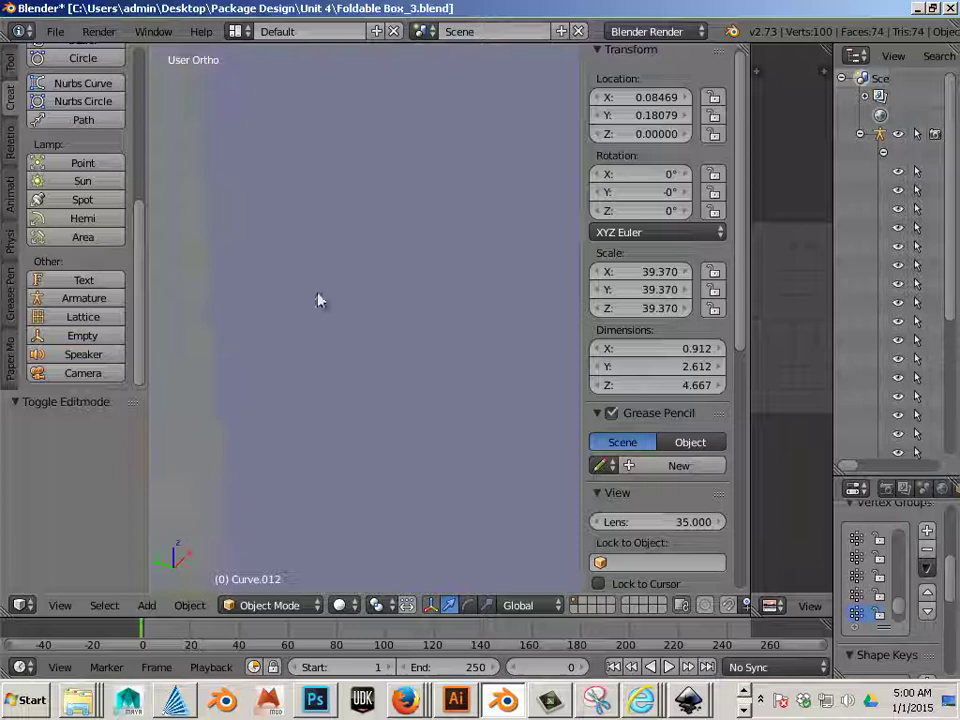
{"action": "scroll", "coordinate": [435, 281], "scroll_direction": "down", "scroll_amount": 8}
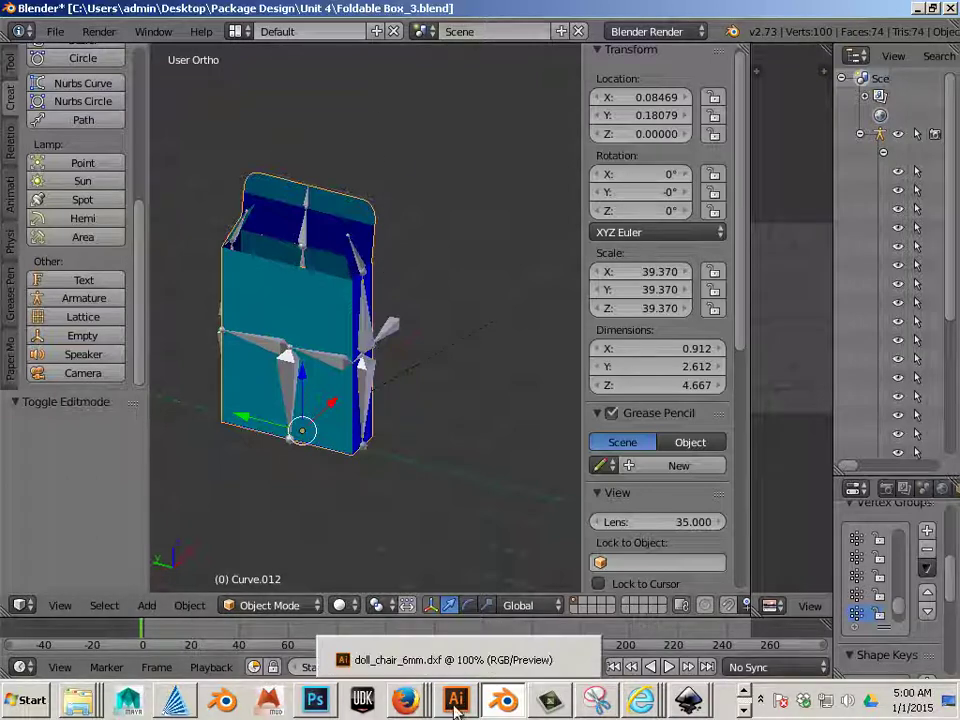
{"action": "mouse_move", "coordinate": [601, 708]}
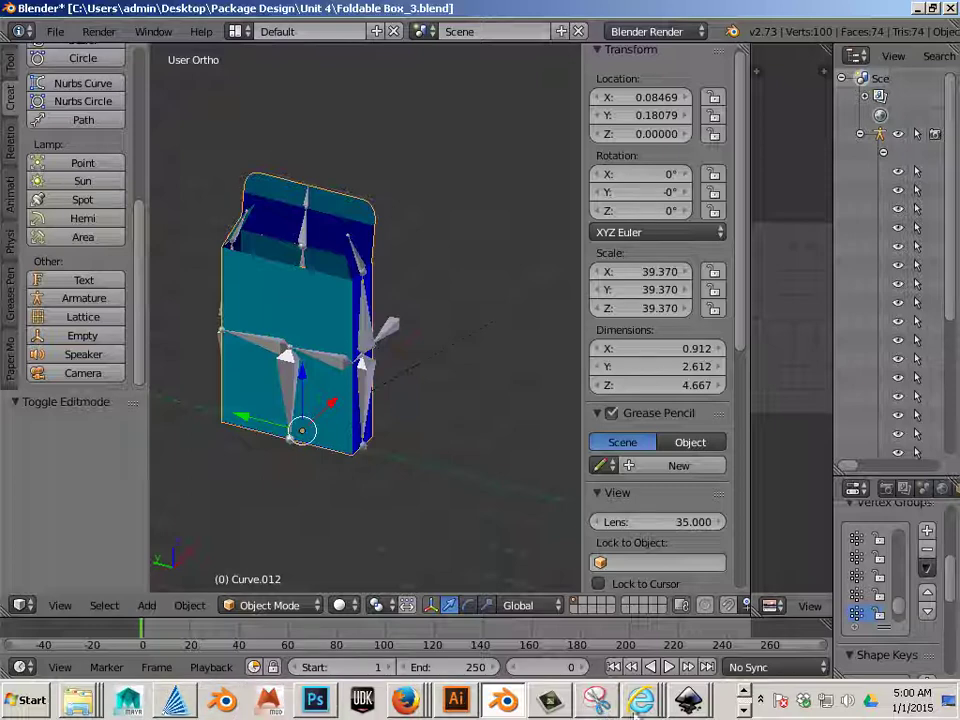
- In Inkscape's Open dialog, browse through Dropbox and _jcc to the Unit 4 folder
{"action": "mouse_move", "coordinate": [688, 702]}
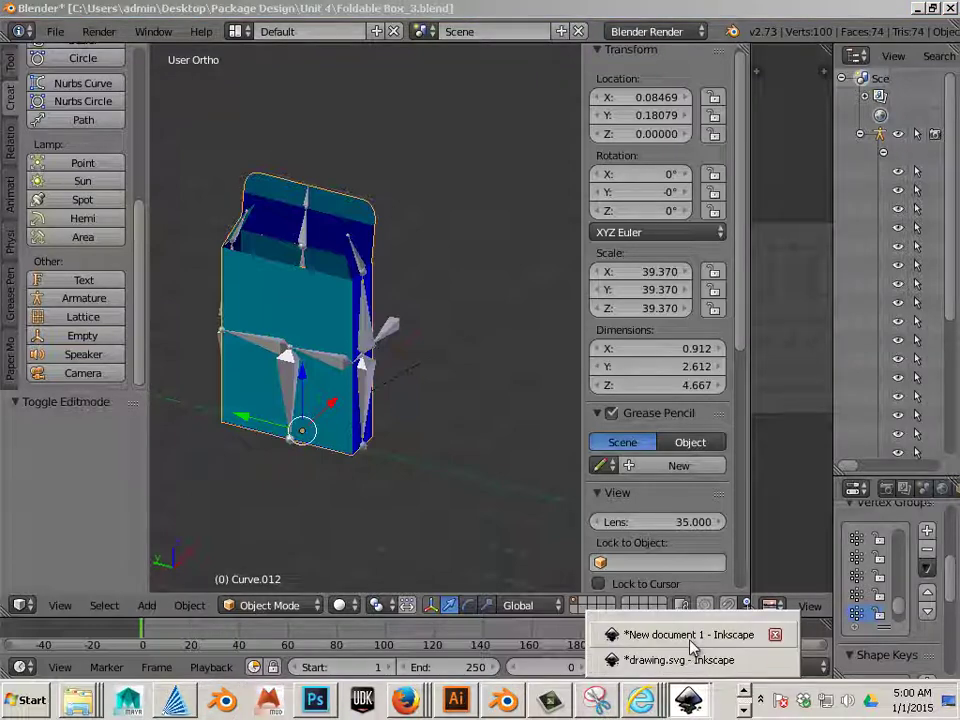
{"action": "left_click", "coordinate": [688, 635]}
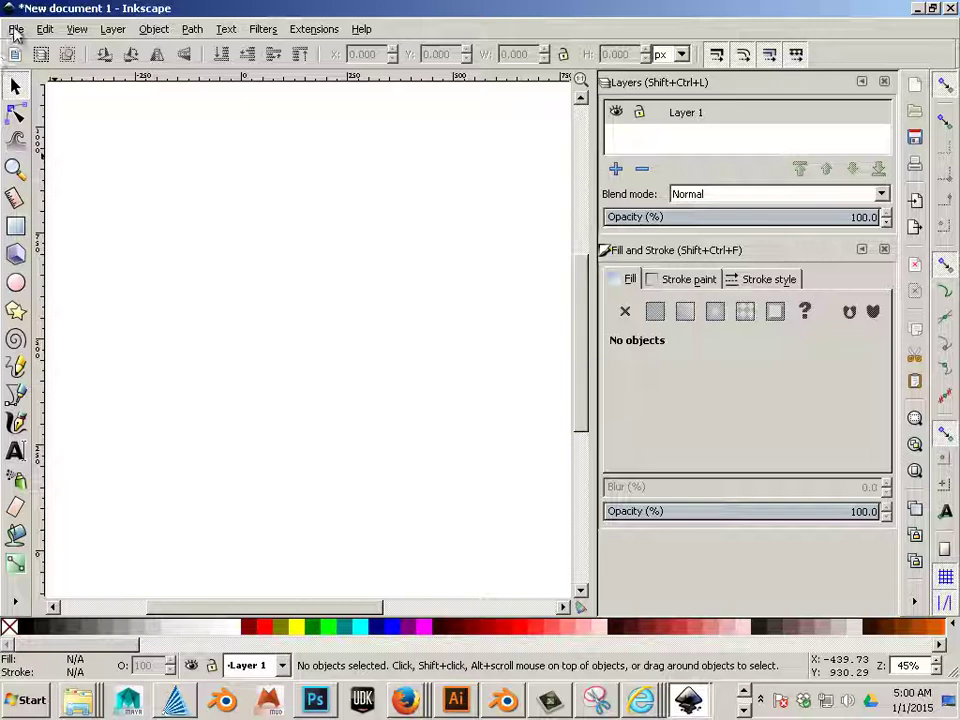
{"action": "left_click", "coordinate": [15, 29]}
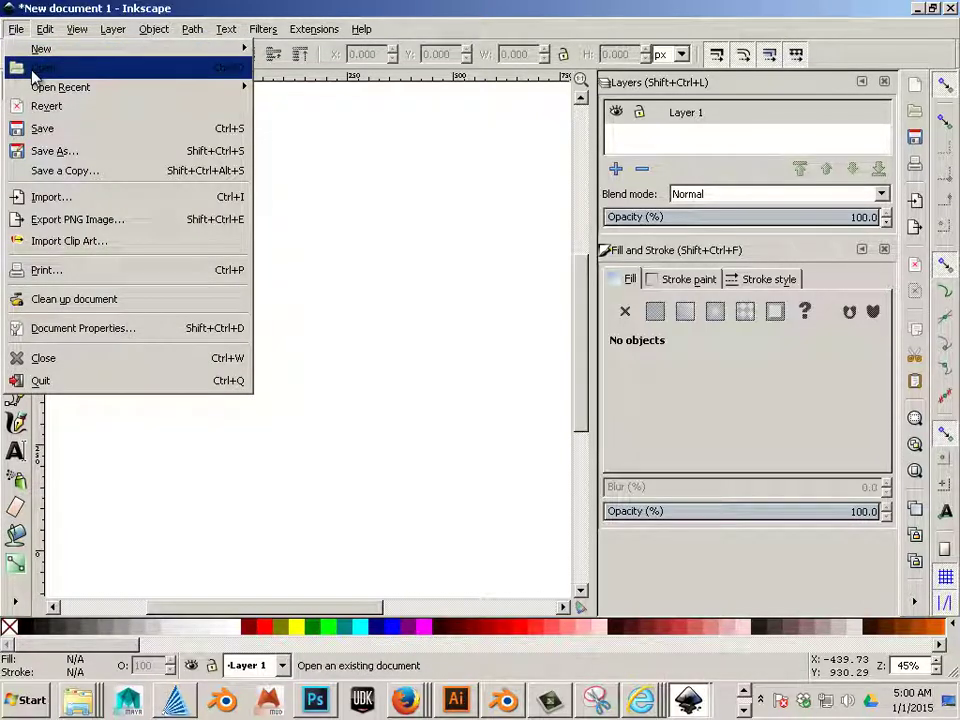
{"action": "left_click", "coordinate": [35, 68]}
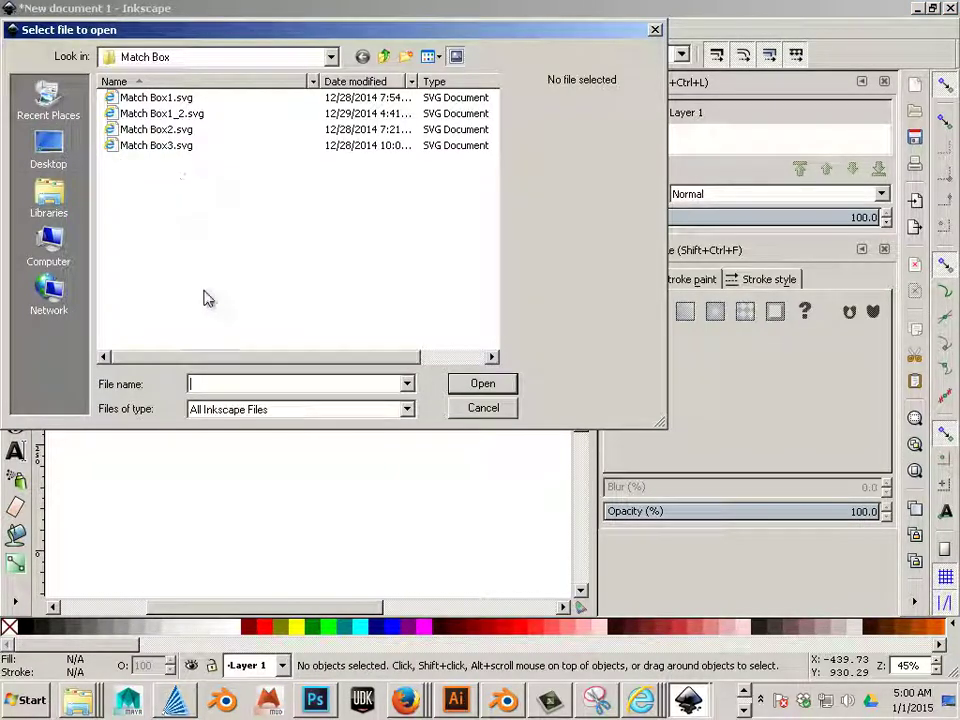
{"action": "left_click", "coordinate": [268, 57]}
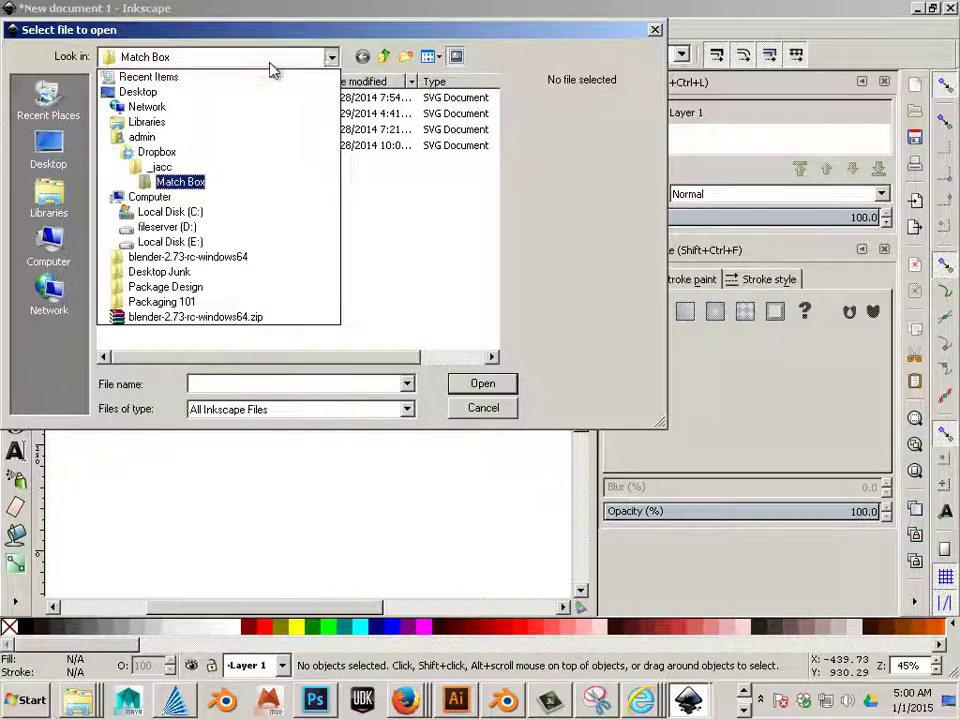
{"action": "left_click", "coordinate": [220, 170]}
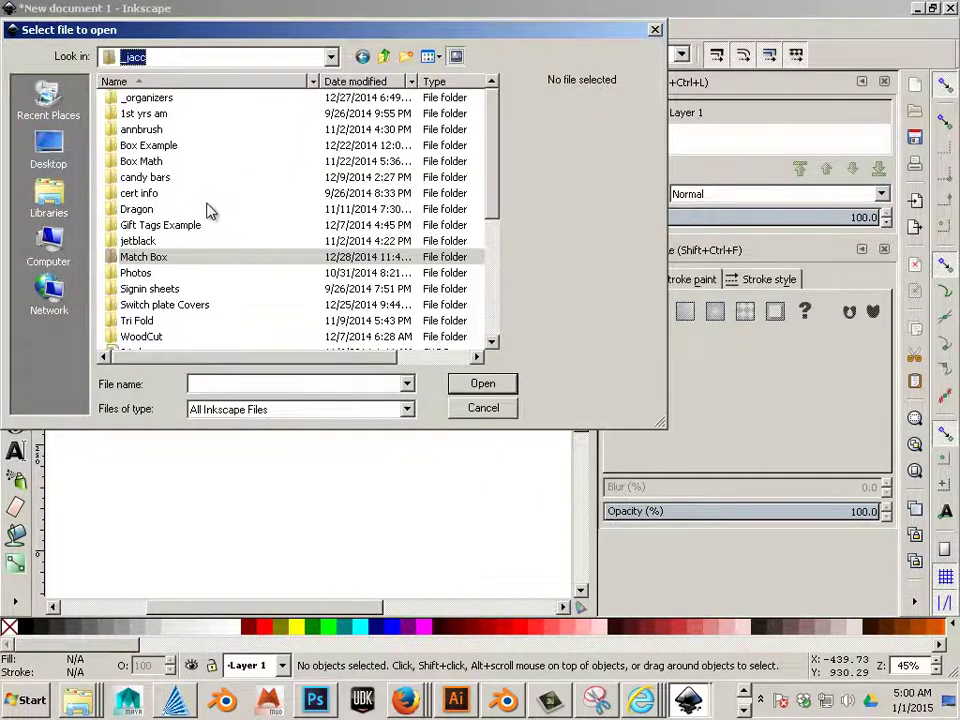
{"action": "left_click", "coordinate": [193, 64]}
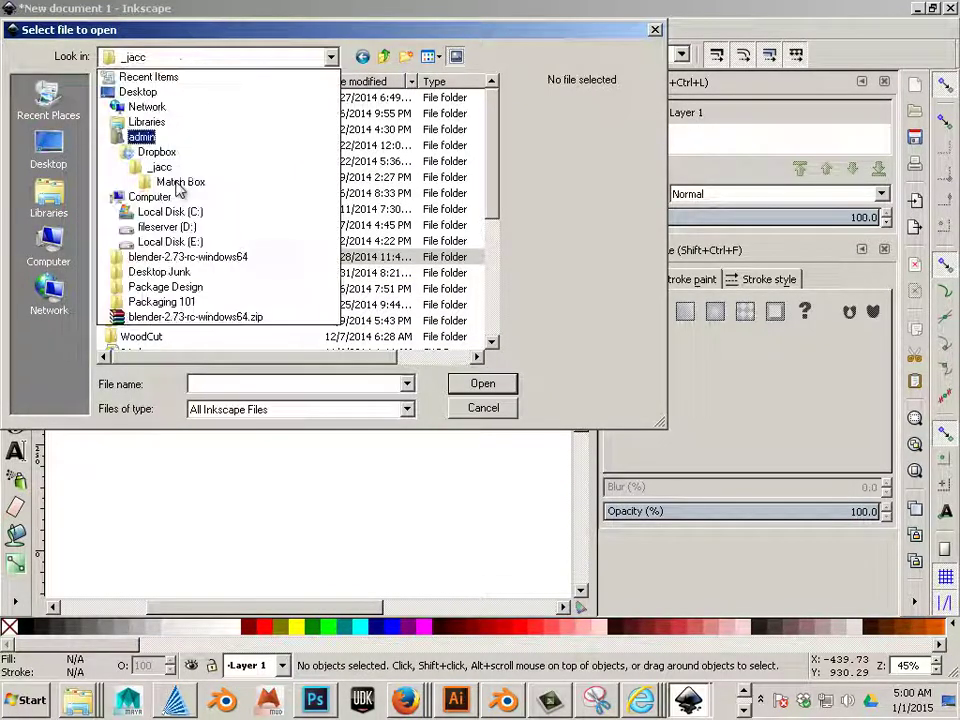
{"action": "left_click", "coordinate": [158, 154]}
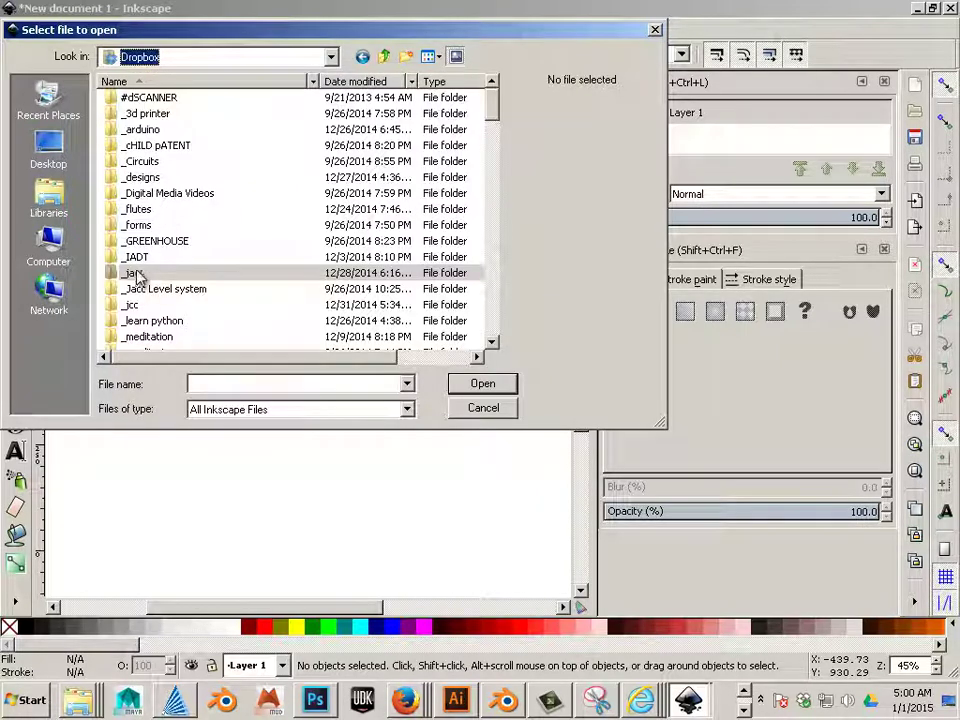
{"action": "double_click", "coordinate": [132, 305]}
{"action": "left_click", "coordinate": [140, 163]}
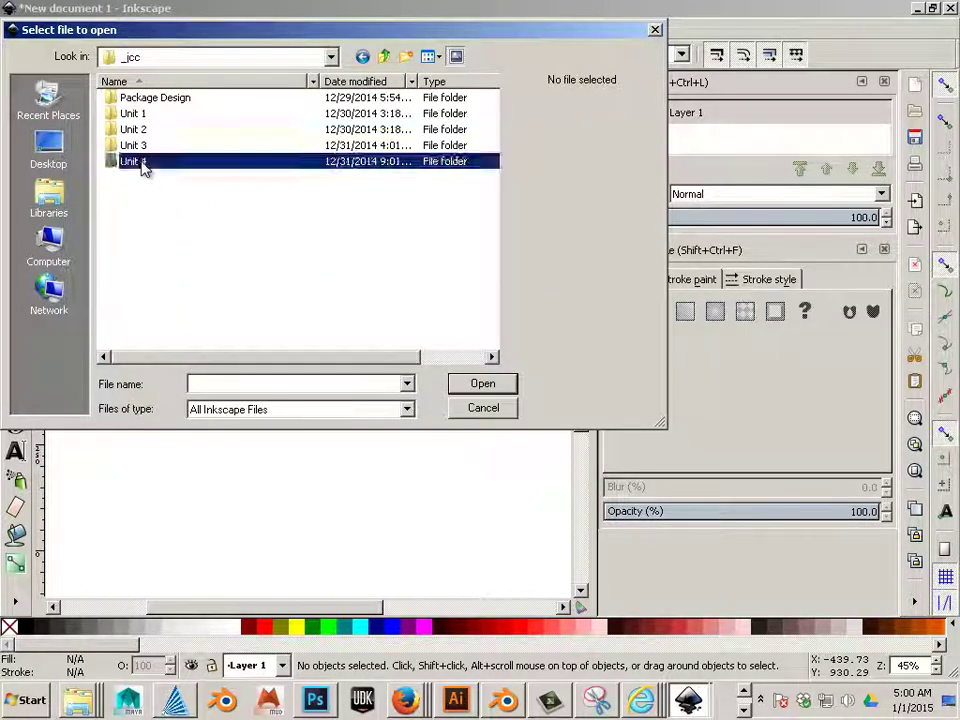
{"action": "double_click", "coordinate": [142, 165]}
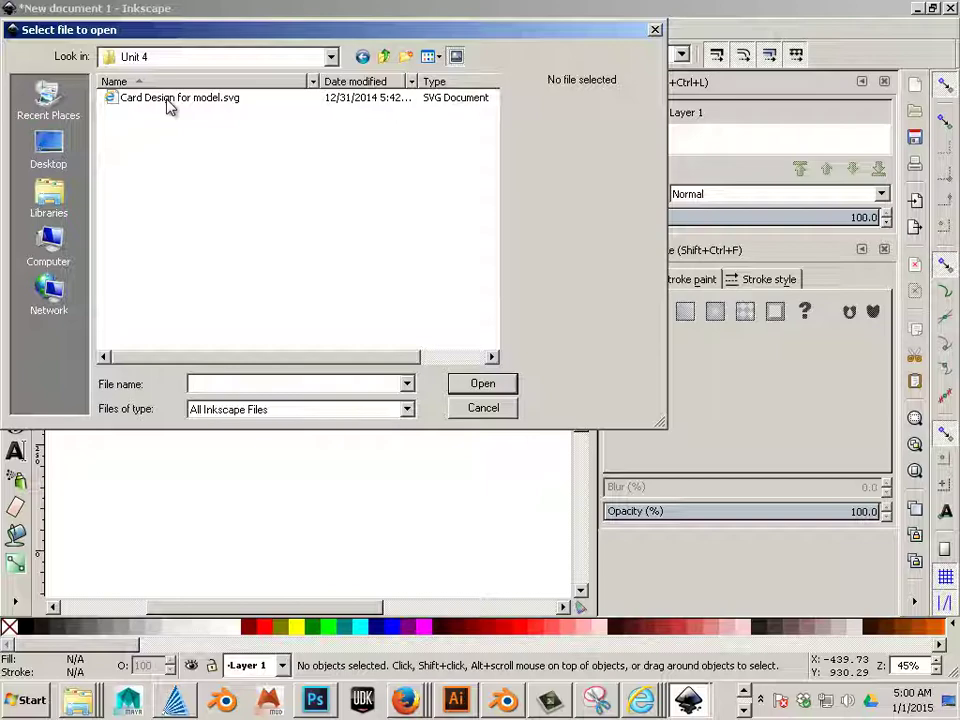
- Filter the file type list to show only png files
{"action": "left_click", "coordinate": [260, 410]}
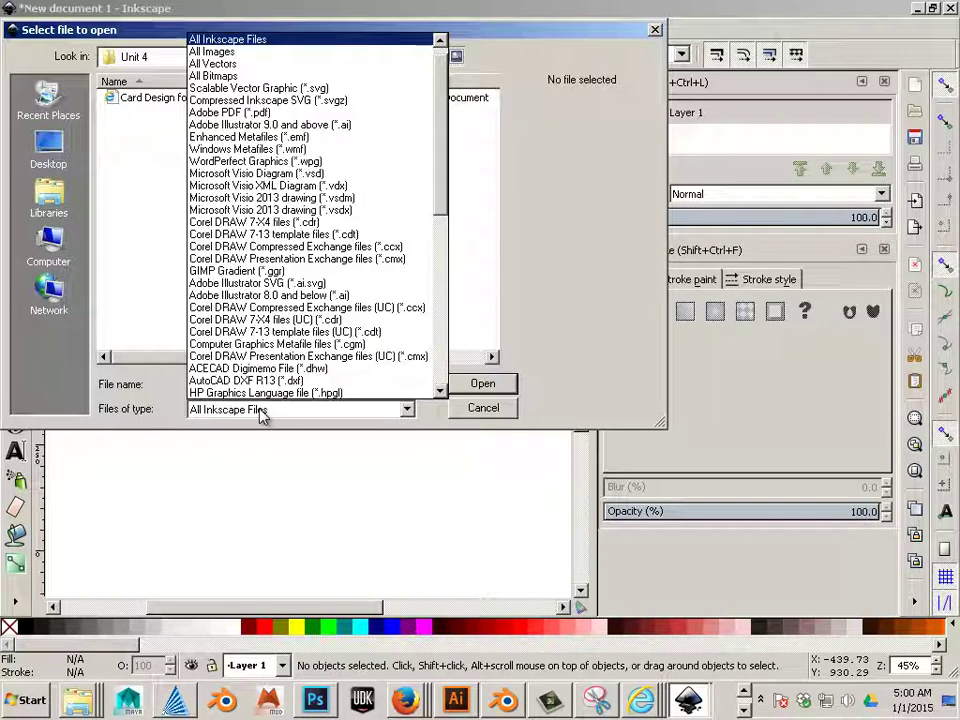
{"action": "scroll", "coordinate": [276, 358], "scroll_direction": "down", "scroll_amount": 5}
{"action": "scroll", "coordinate": [276, 356], "scroll_direction": "down", "scroll_amount": 5}
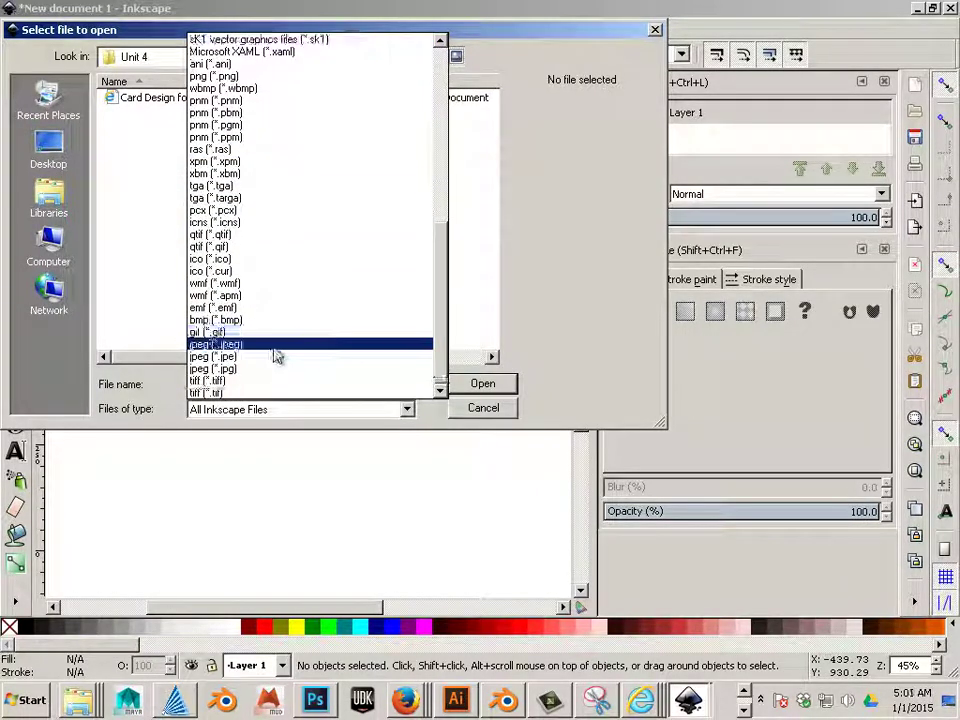
{"action": "scroll", "coordinate": [277, 354], "scroll_direction": "up", "scroll_amount": 6}
{"action": "scroll", "coordinate": [277, 354], "scroll_direction": "up", "scroll_amount": 3}
{"action": "scroll", "coordinate": [277, 352], "scroll_direction": "down", "scroll_amount": 2}
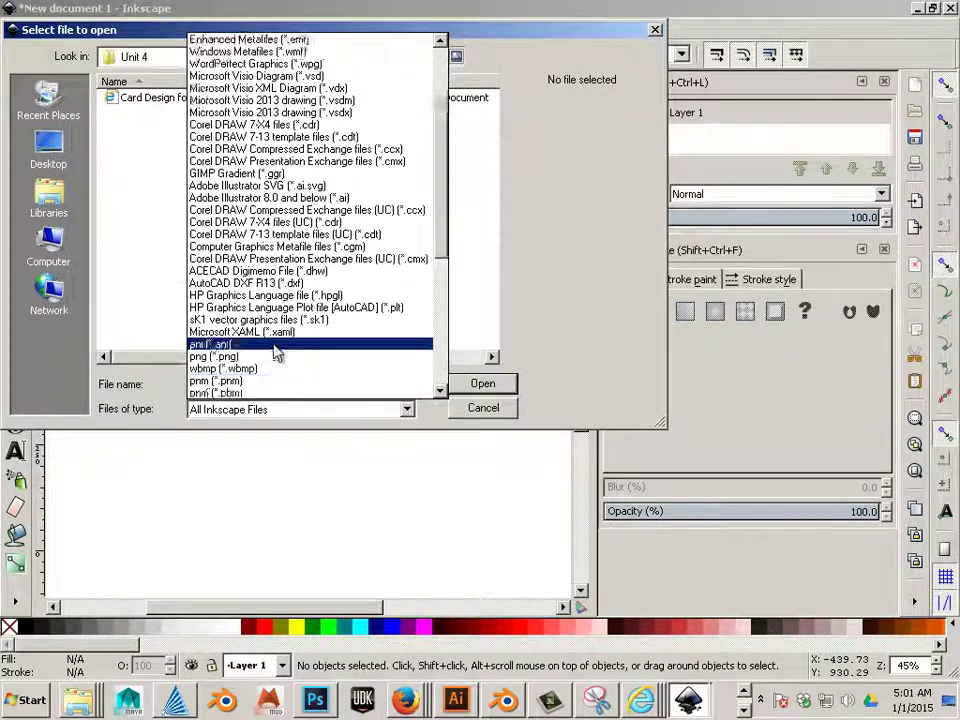
{"action": "scroll", "coordinate": [274, 345], "scroll_direction": "down", "scroll_amount": 1}
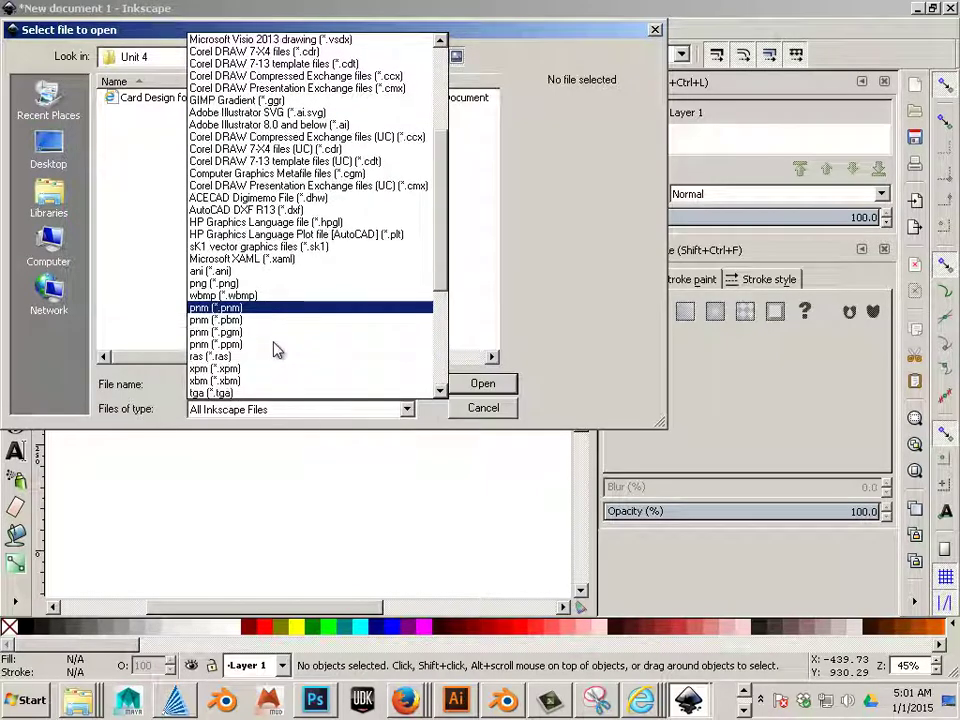
{"action": "left_click", "coordinate": [256, 286]}
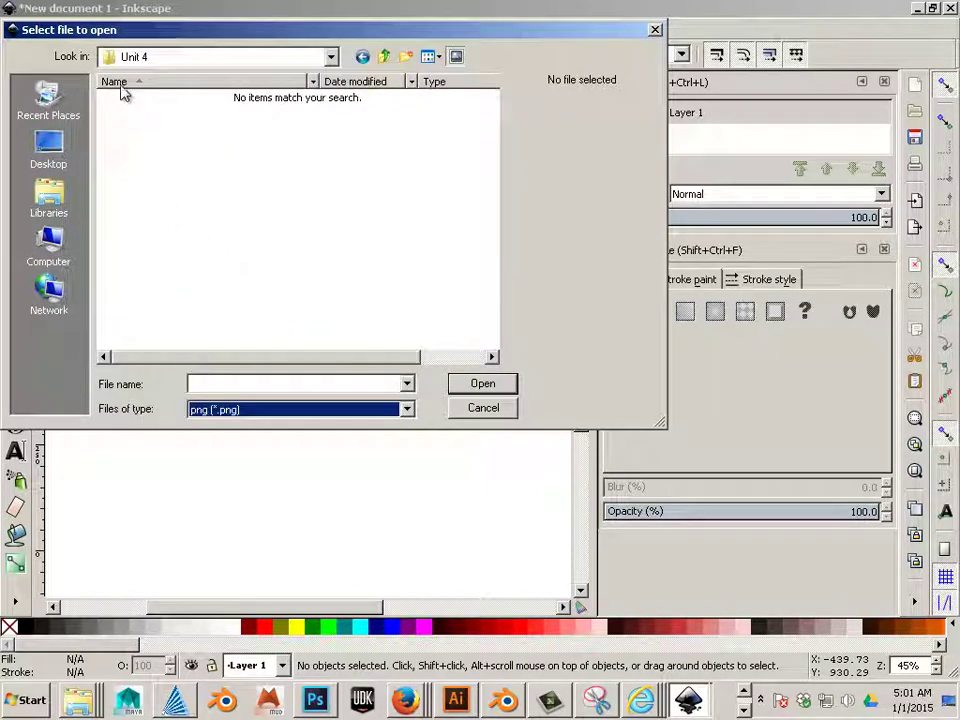
- Open Color_Template.png from Desktop > Package Design > Unit 4
{"action": "left_click", "coordinate": [48, 150]}
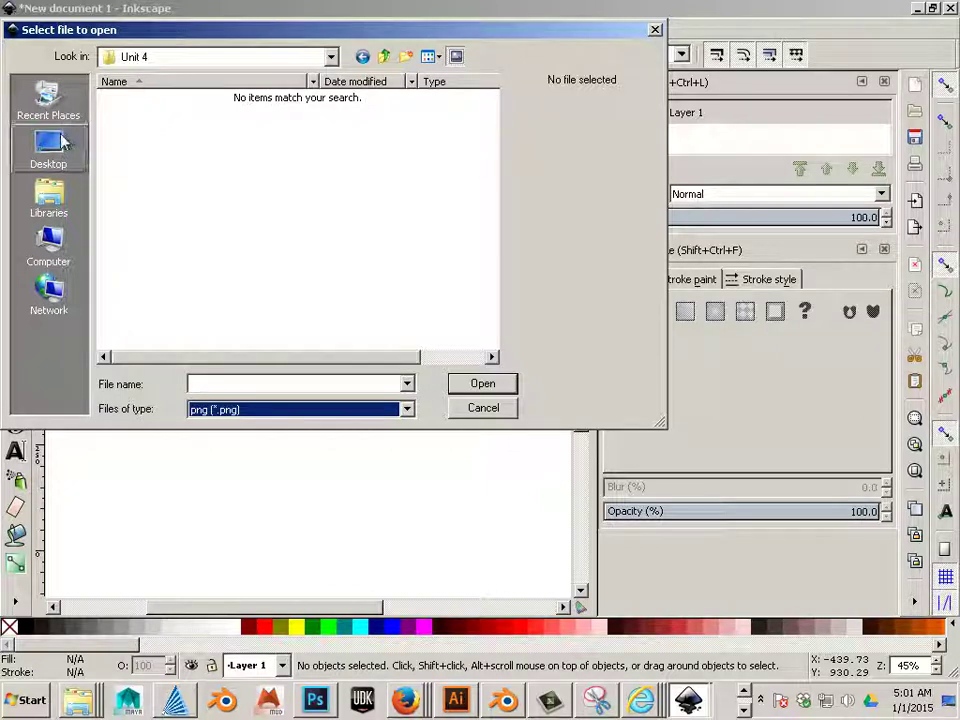
{"action": "double_click", "coordinate": [150, 177]}
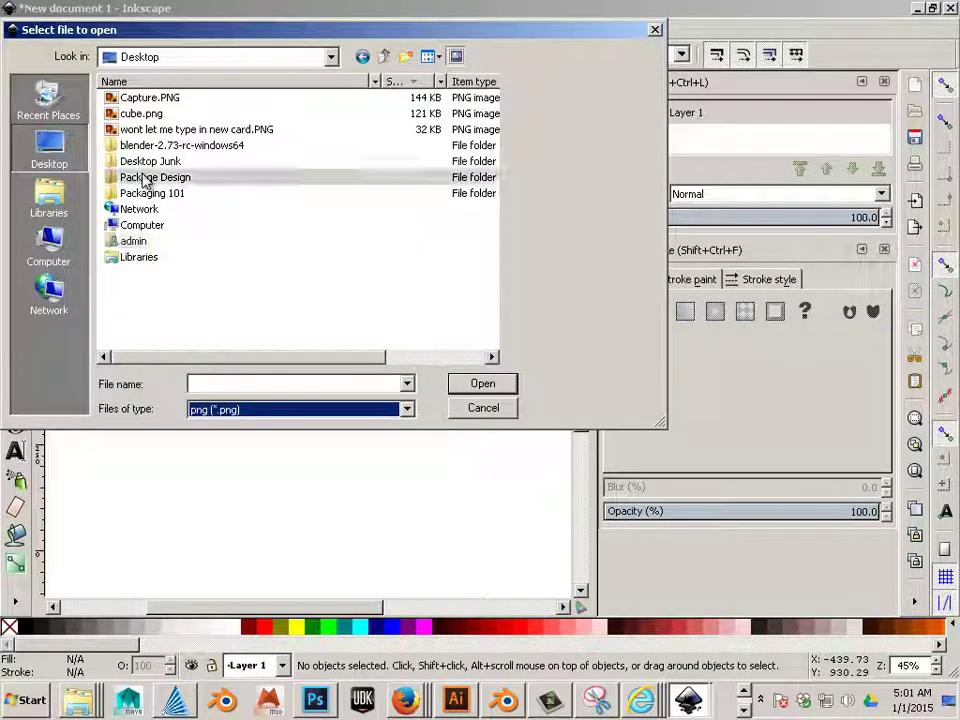
{"action": "double_click", "coordinate": [130, 147]}
{"action": "double_click", "coordinate": [150, 160]}
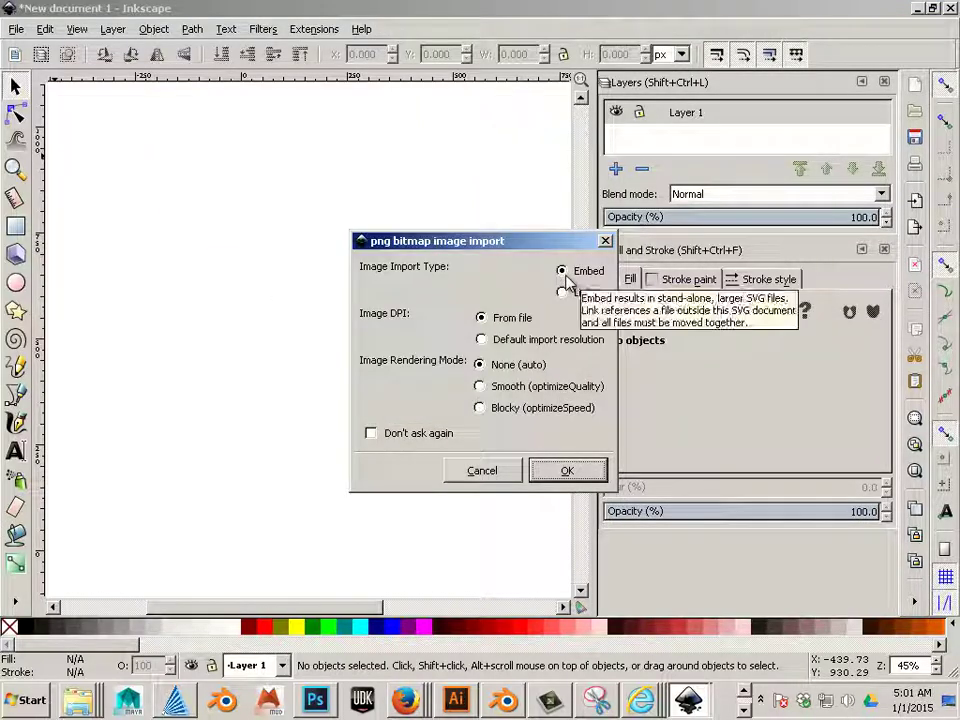
- Import the PNG as embedded, maximise the window and select the 4096 × 4096 template image
{"action": "left_click", "coordinate": [553, 471]}
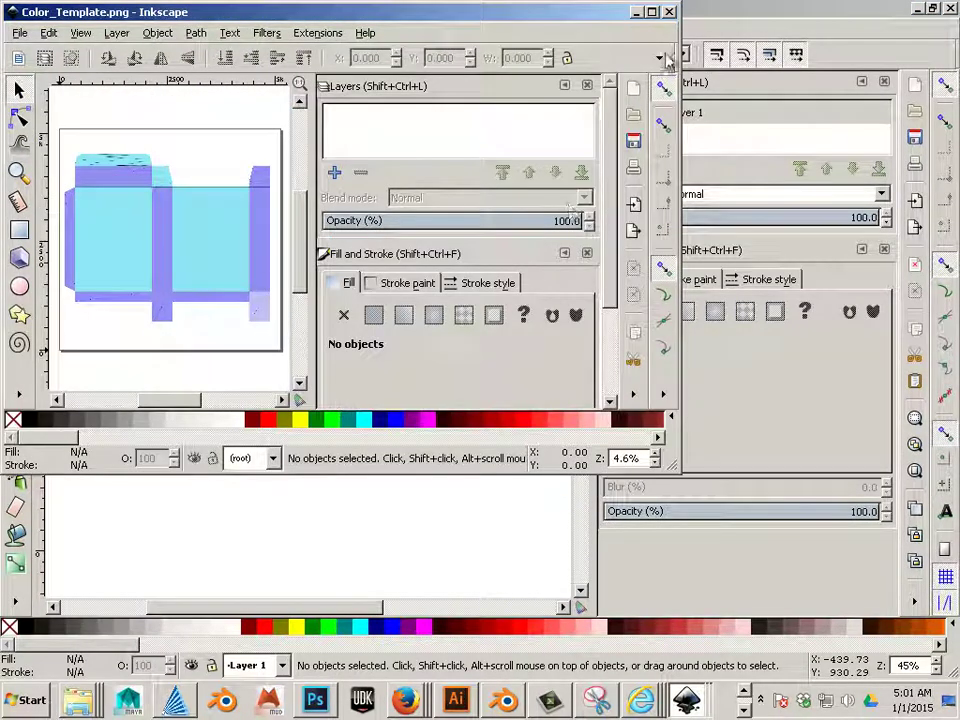
{"action": "left_click", "coordinate": [651, 12]}
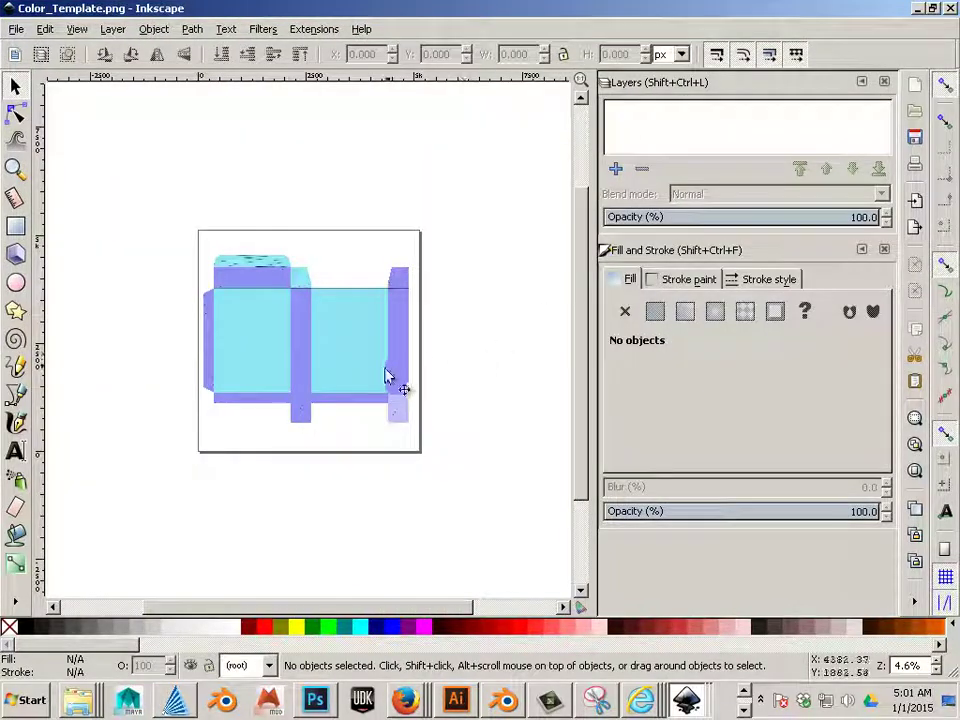
{"action": "scroll", "coordinate": [386, 379], "scroll_direction": "up", "scroll_amount": 3}
{"action": "scroll", "coordinate": [323, 374], "scroll_direction": "down", "scroll_amount": 1}
{"action": "left_click", "coordinate": [323, 374]}
{"action": "scroll", "coordinate": [327, 379], "scroll_direction": "up", "scroll_amount": 2}
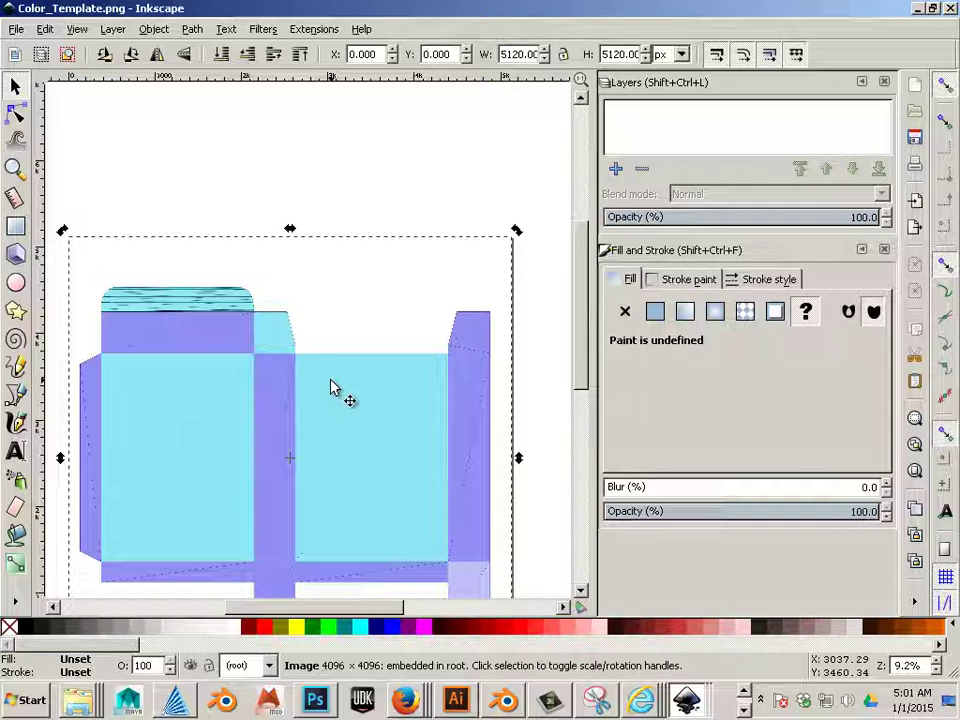
{"action": "scroll", "coordinate": [330, 386], "scroll_direction": "up", "scroll_amount": 2}
{"action": "scroll", "coordinate": [329, 389], "scroll_direction": "down", "scroll_amount": 4}
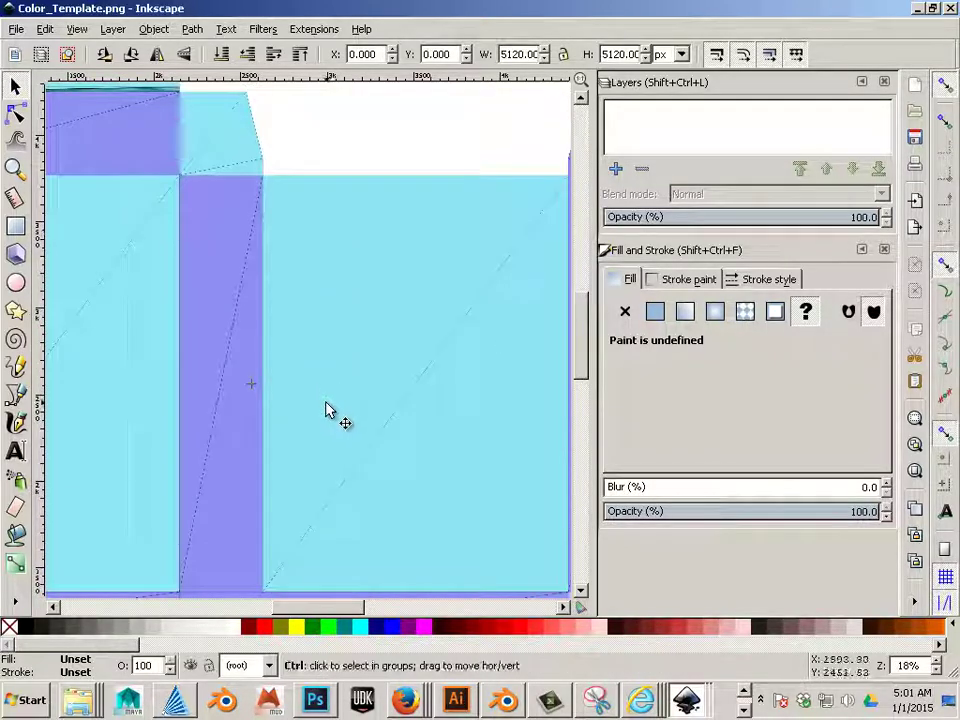
{"action": "scroll", "coordinate": [327, 395], "scroll_direction": "down", "scroll_amount": 3}
{"action": "scroll", "coordinate": [322, 407], "scroll_direction": "up", "scroll_amount": 2}
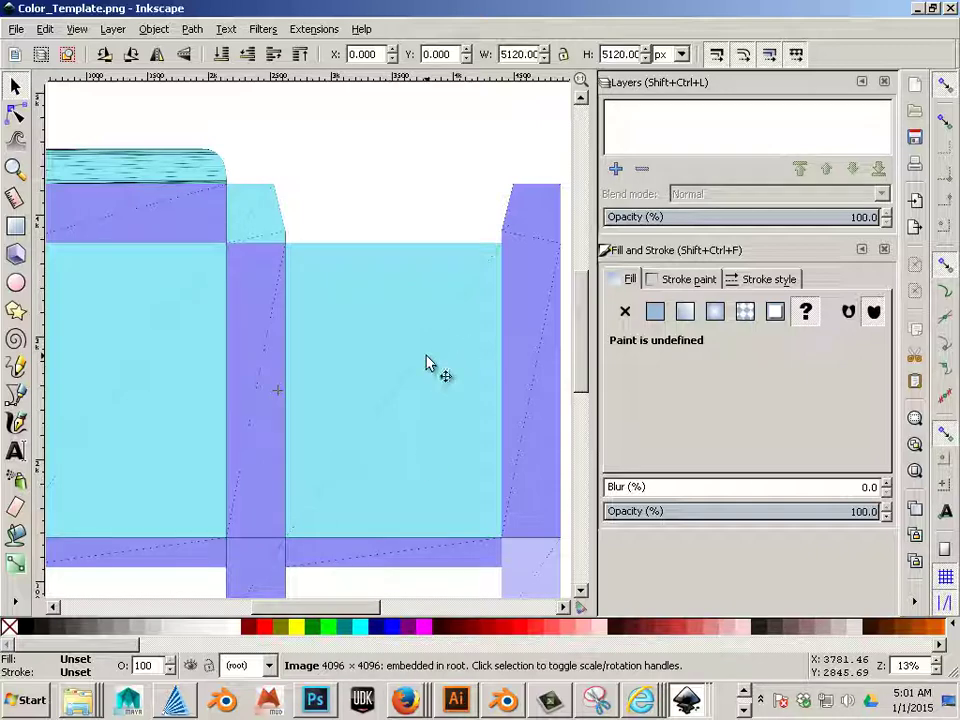
- Add a new layer named Template in the Layers panel
{"action": "left_click", "coordinate": [616, 169]}
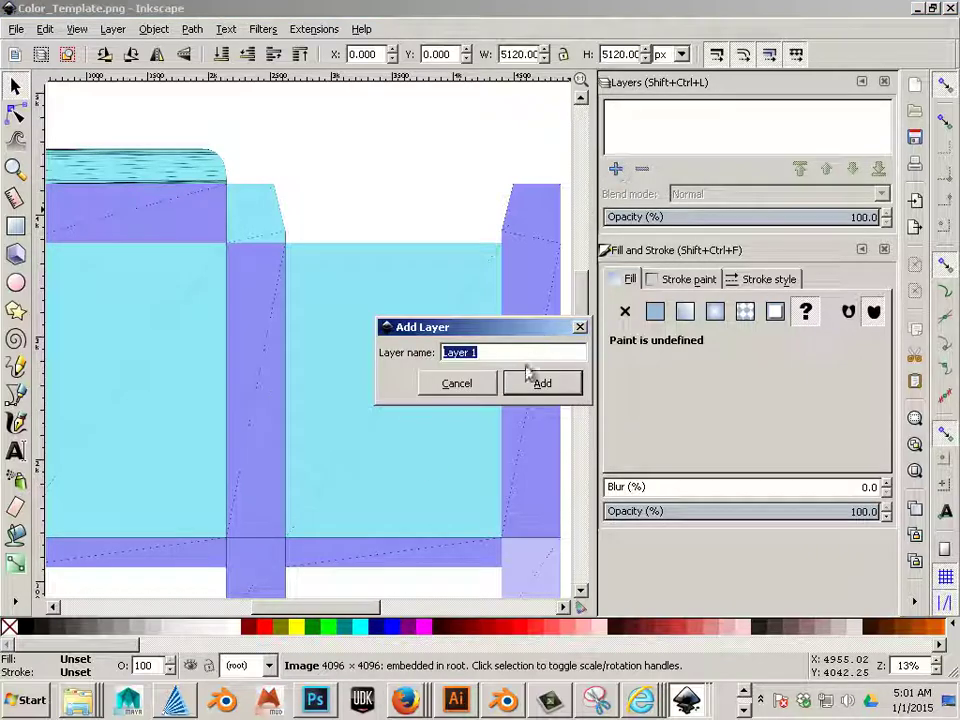
{"action": "type", "text": "Col"}
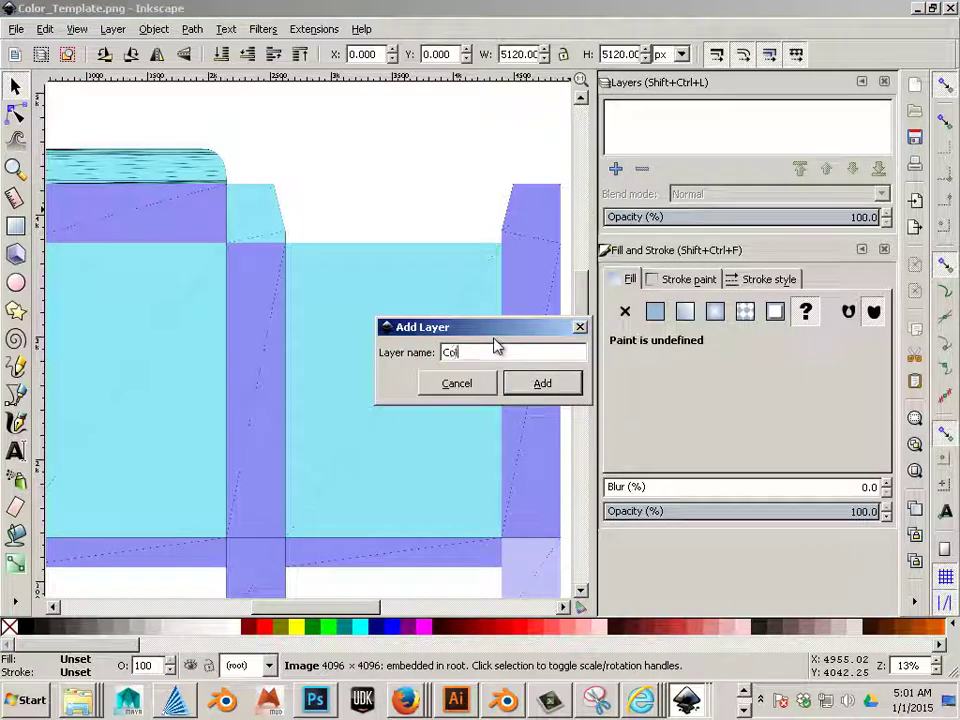
{"action": "type", "text": "ro"}
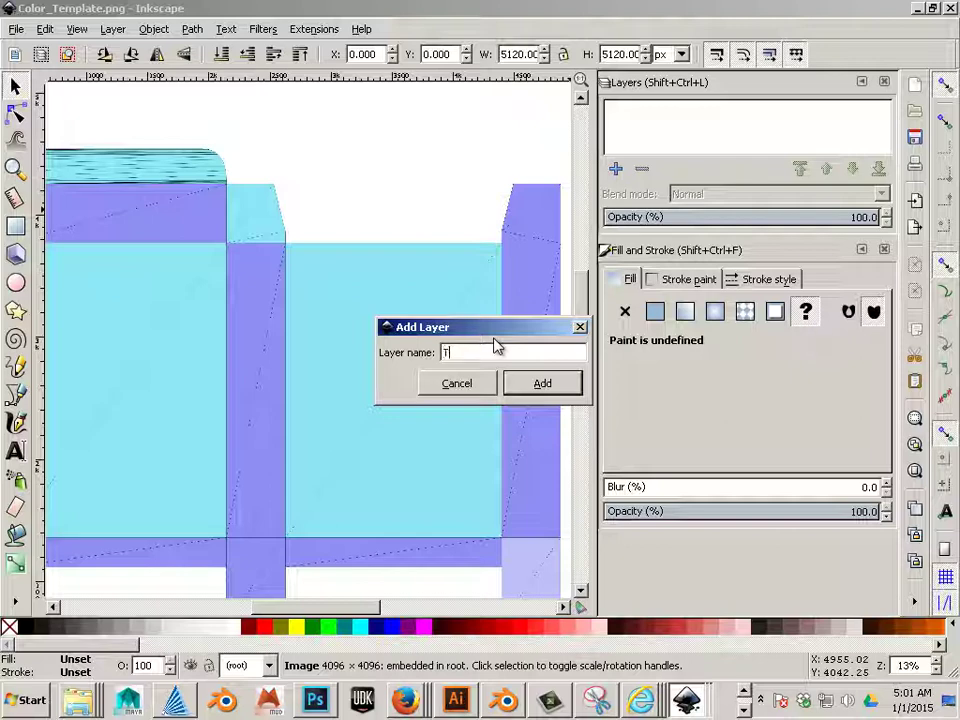
{"action": "type", "text": "Template"}
{"action": "key", "text": "Return"}
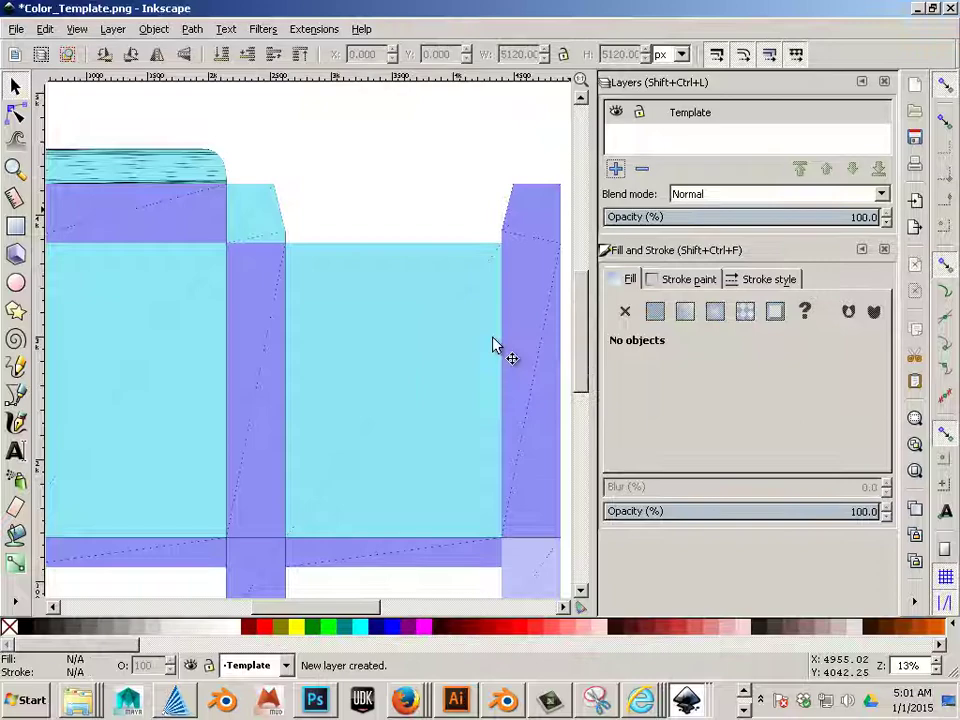
- Move the embedded template image onto the Template layer and check it by toggling visibility
{"action": "scroll", "coordinate": [343, 372], "scroll_direction": "down", "scroll_amount": 5}
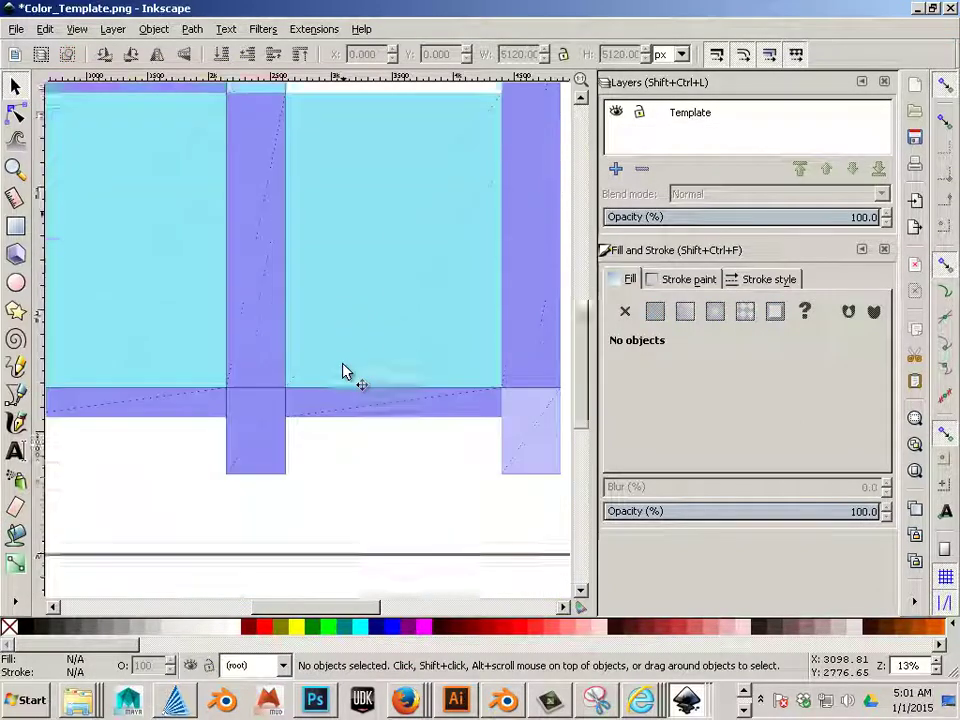
{"action": "scroll", "coordinate": [332, 338], "scroll_direction": "down", "scroll_amount": 2, "text": "ctrl"}
{"action": "left_click", "coordinate": [321, 312]}
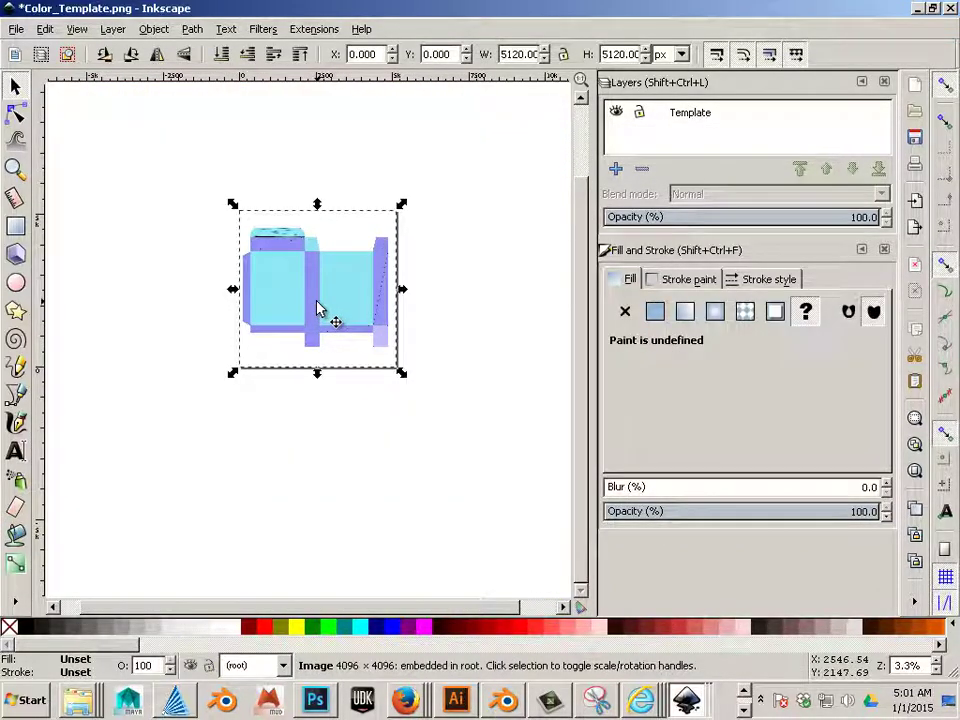
{"action": "right_click", "coordinate": [320, 310]}
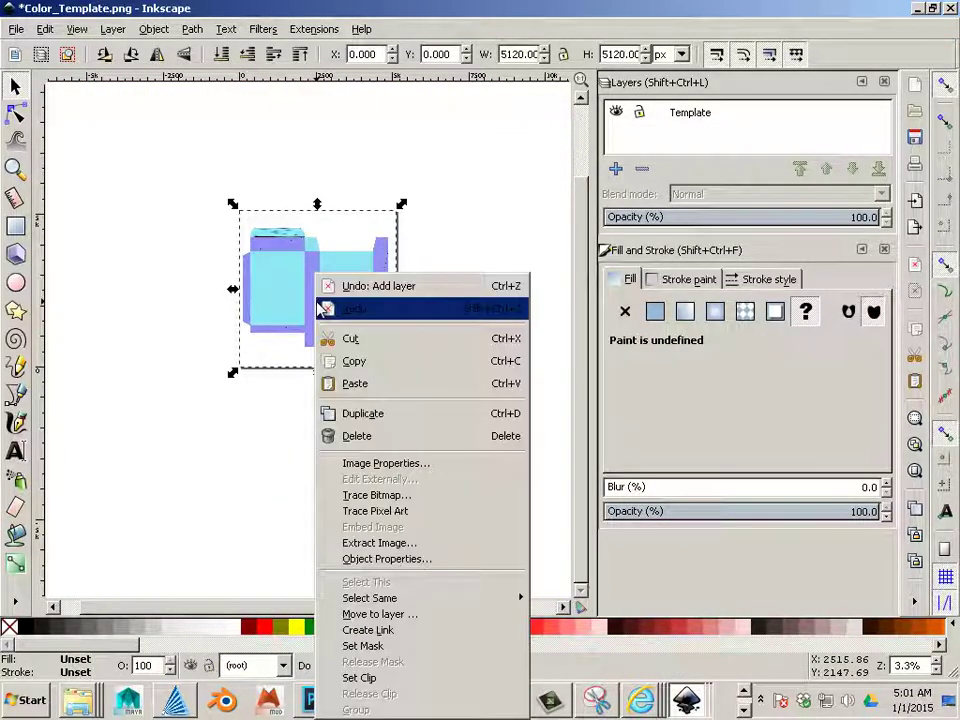
{"action": "left_click", "coordinate": [360, 614]}
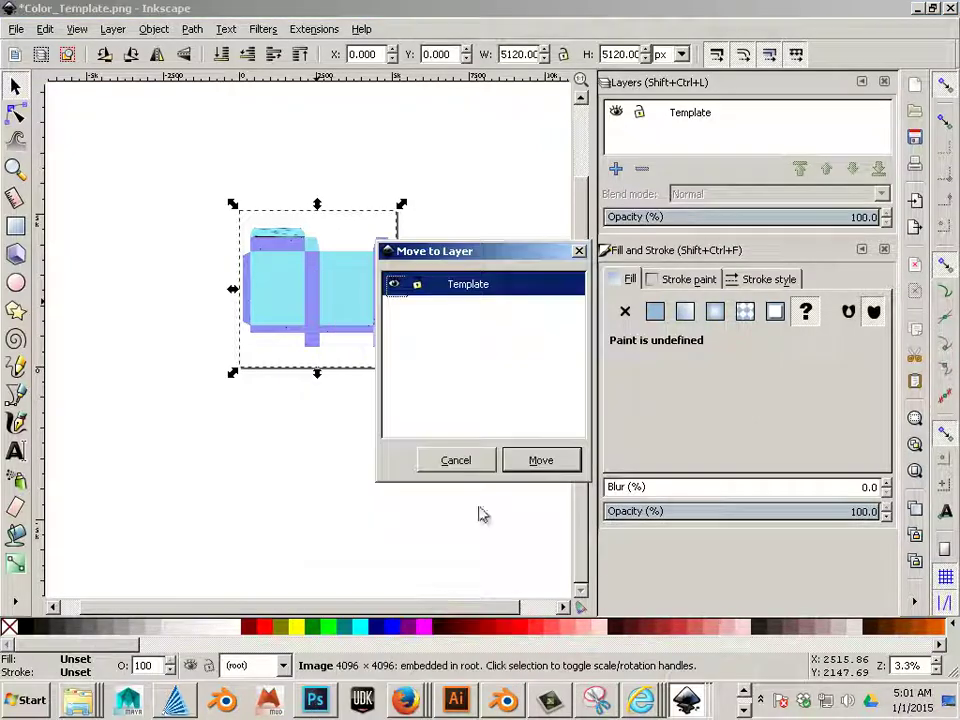
{"action": "left_click", "coordinate": [538, 463]}
{"action": "left_click", "coordinate": [616, 112]}
{"action": "left_click", "coordinate": [616, 112]}
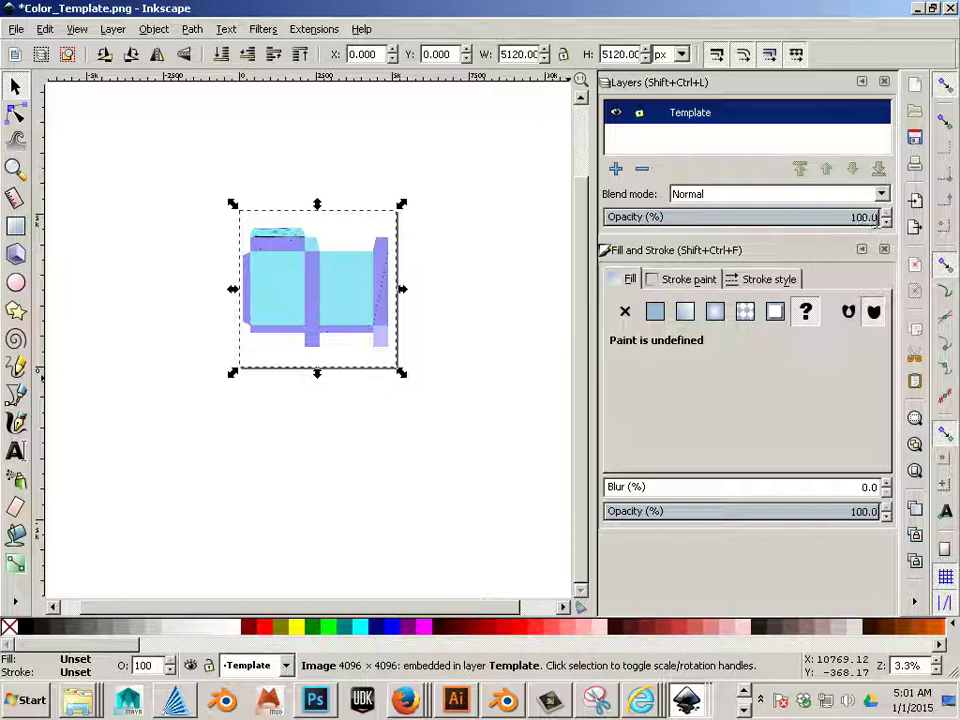
- Lower the Template layer's opacity to 35%, lock it, then undo the last action
{"action": "left_click", "coordinate": [640, 114]}
{"action": "left_click_drag", "start_coordinate": [887, 228], "coordinate": [887, 228]}
{"action": "left_click", "coordinate": [640, 113]}
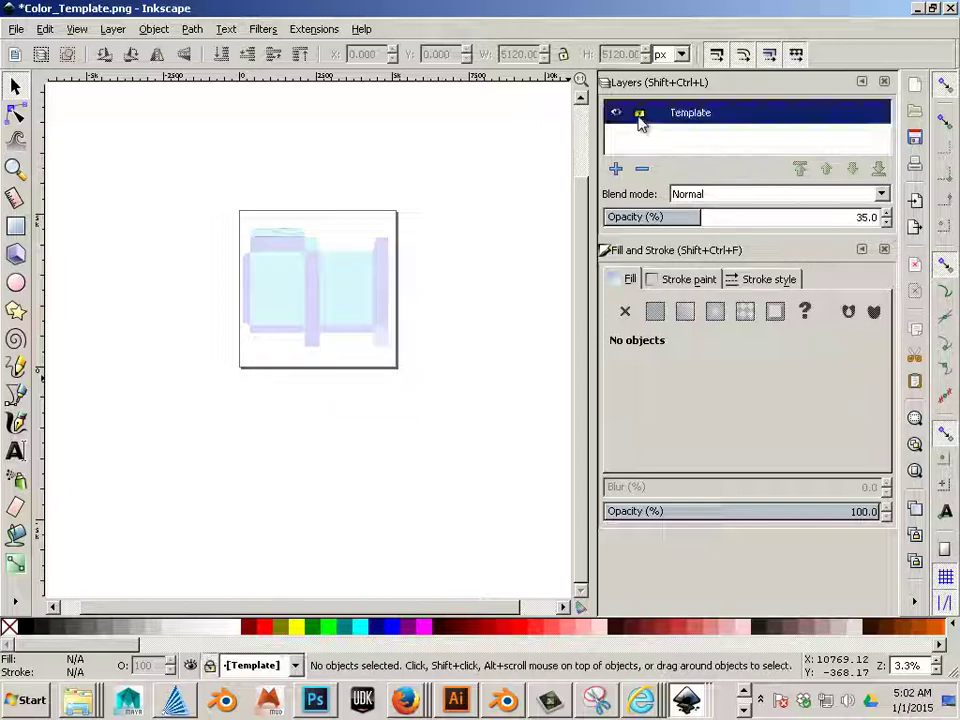
{"action": "right_click", "coordinate": [229, 338]}
{"action": "left_click", "coordinate": [240, 348]}
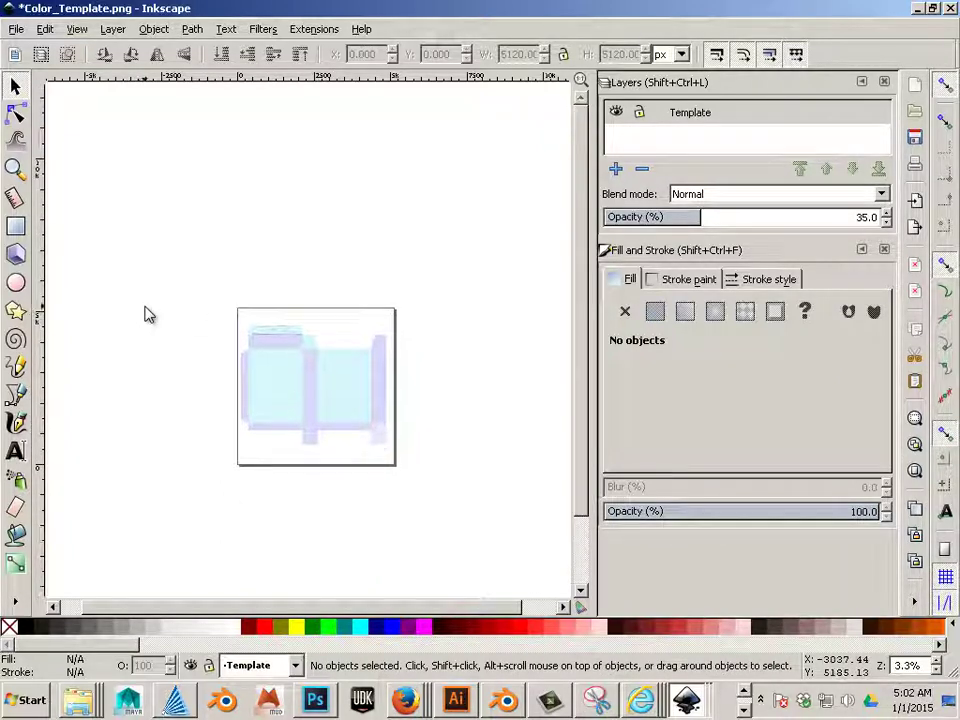
- Zoom and pan around the page to review the faded box template
{"action": "scroll", "coordinate": [148, 314], "scroll_direction": "down", "scroll_amount": 2}
{"action": "scroll", "coordinate": [347, 369], "scroll_direction": "up", "scroll_amount": 1}
{"action": "scroll", "coordinate": [345, 366], "scroll_direction": "down", "scroll_amount": 2}
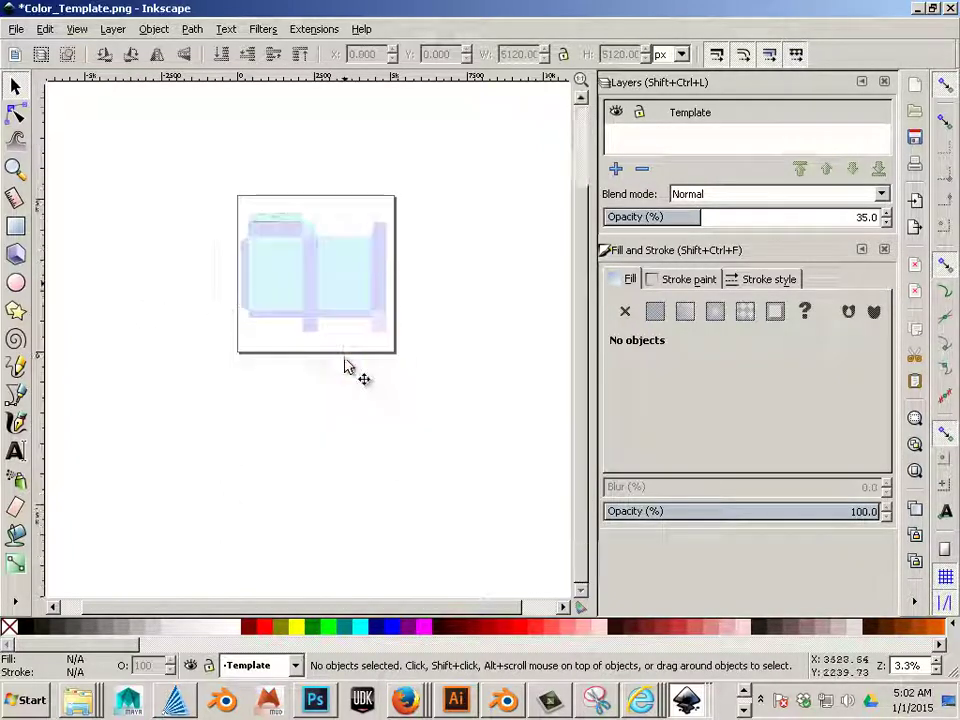
{"action": "scroll", "coordinate": [401, 375], "scroll_direction": "up", "scroll_amount": 3}
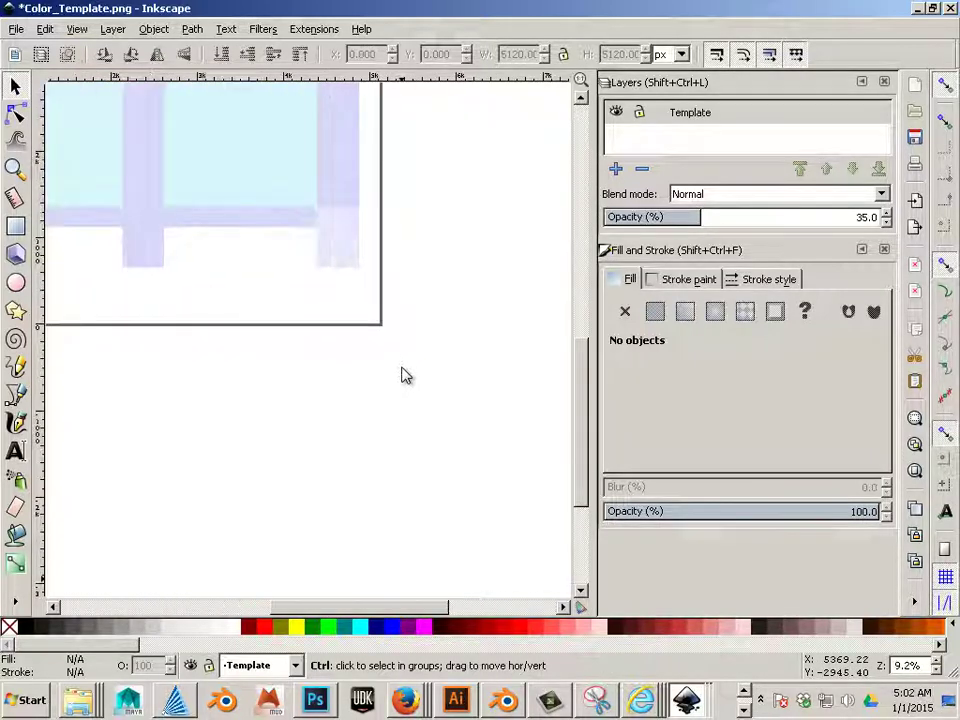
{"action": "scroll", "coordinate": [401, 375], "scroll_direction": "up", "scroll_amount": 7}
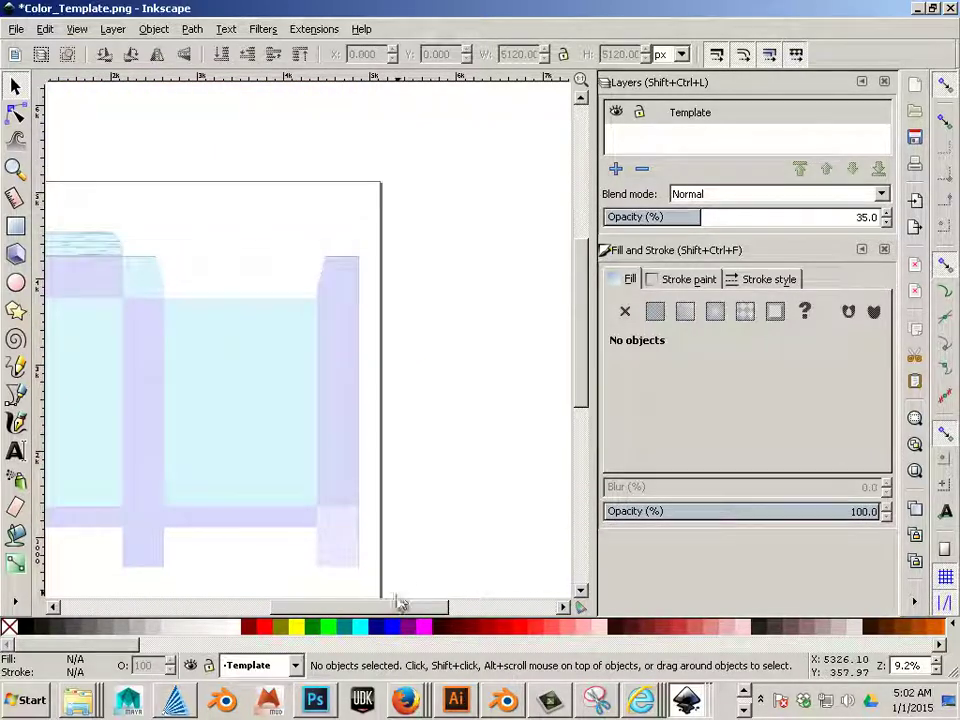
{"action": "left_click_drag", "start_coordinate": [398, 601], "coordinate": [345, 568]}
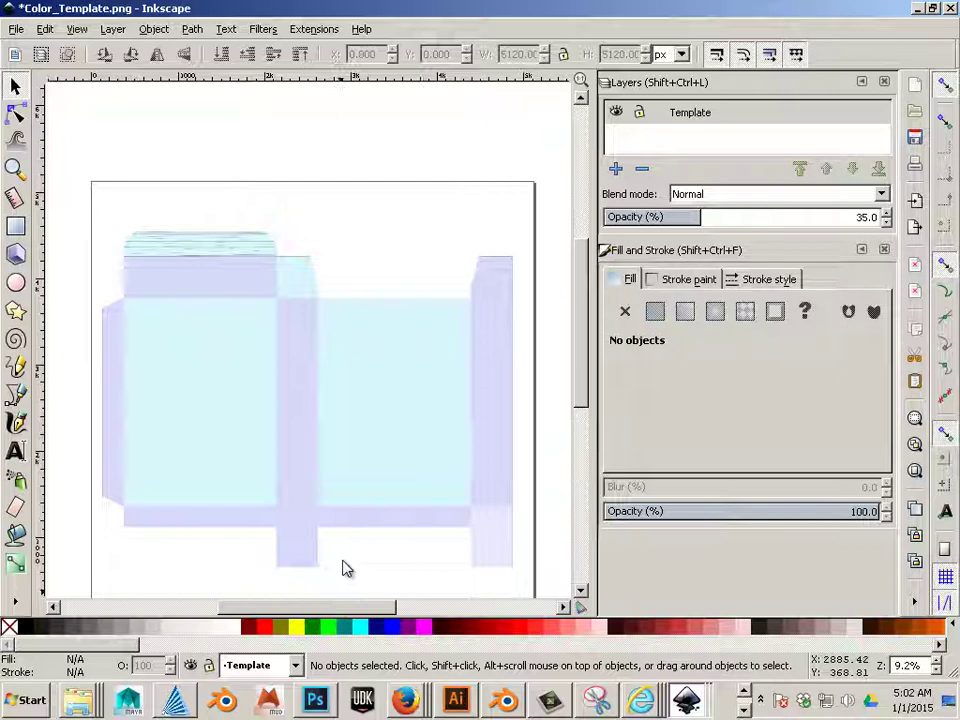
{"action": "scroll", "coordinate": [336, 482], "scroll_direction": "down", "scroll_amount": 3}
{"action": "scroll", "coordinate": [336, 476], "scroll_direction": "up", "scroll_amount": 1}
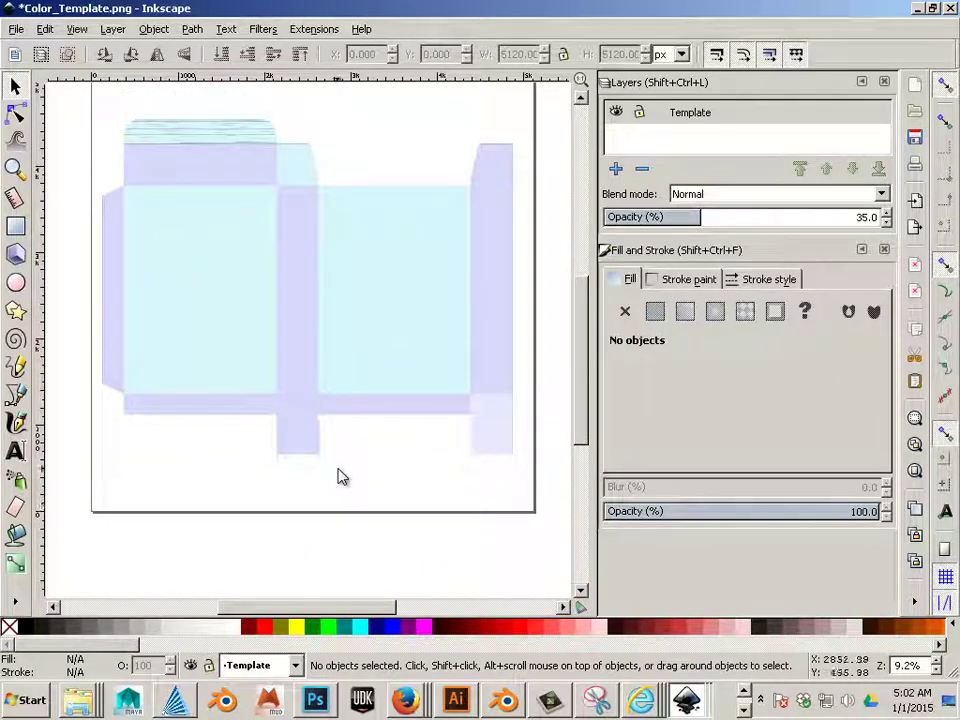
{"action": "scroll", "coordinate": [340, 477], "scroll_direction": "down", "scroll_amount": 3}
{"action": "scroll", "coordinate": [340, 477], "scroll_direction": "up", "scroll_amount": 3}
{"action": "scroll", "coordinate": [341, 474], "scroll_direction": "down", "scroll_amount": 1}
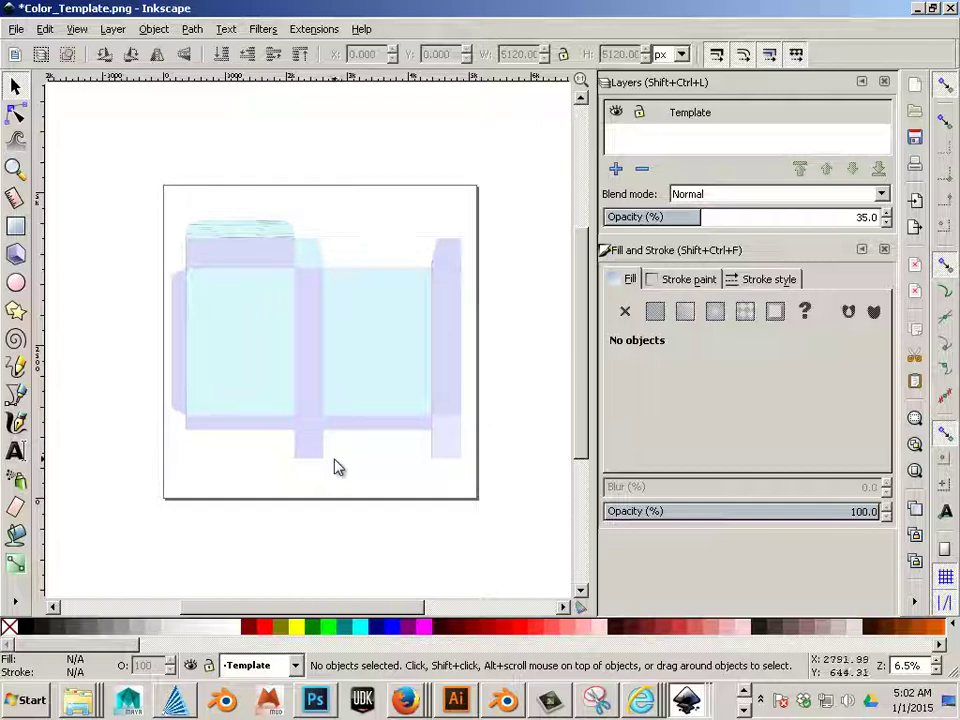
{"action": "scroll", "coordinate": [278, 445], "scroll_direction": "up", "scroll_amount": 2}
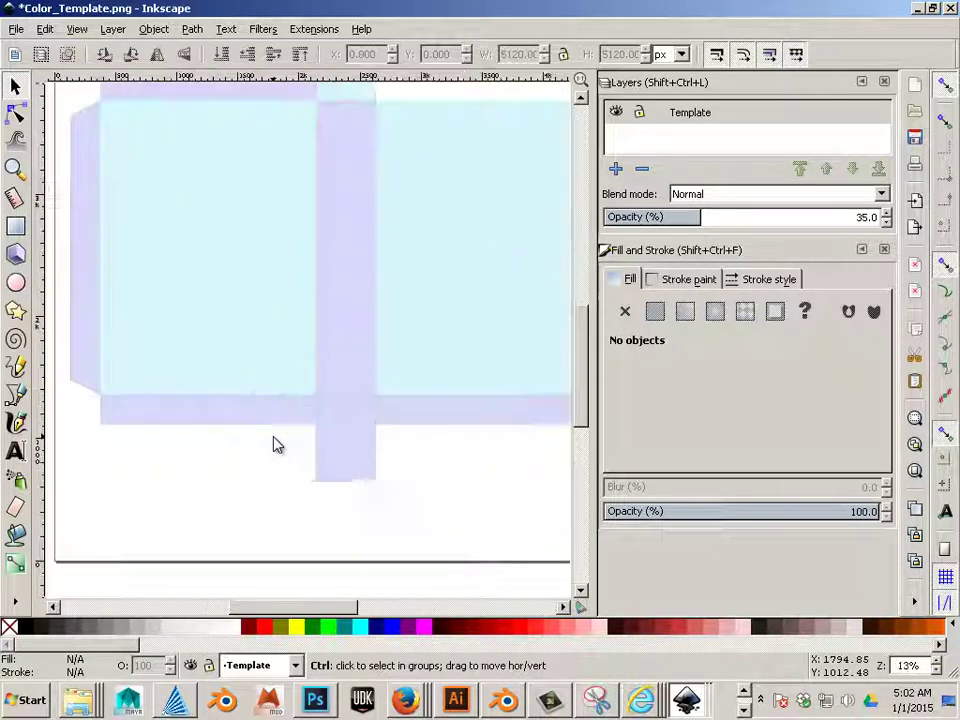
{"action": "scroll", "coordinate": [300, 514], "scroll_direction": "up", "scroll_amount": 4}
{"action": "scroll", "coordinate": [300, 514], "scroll_direction": "down", "scroll_amount": 2}
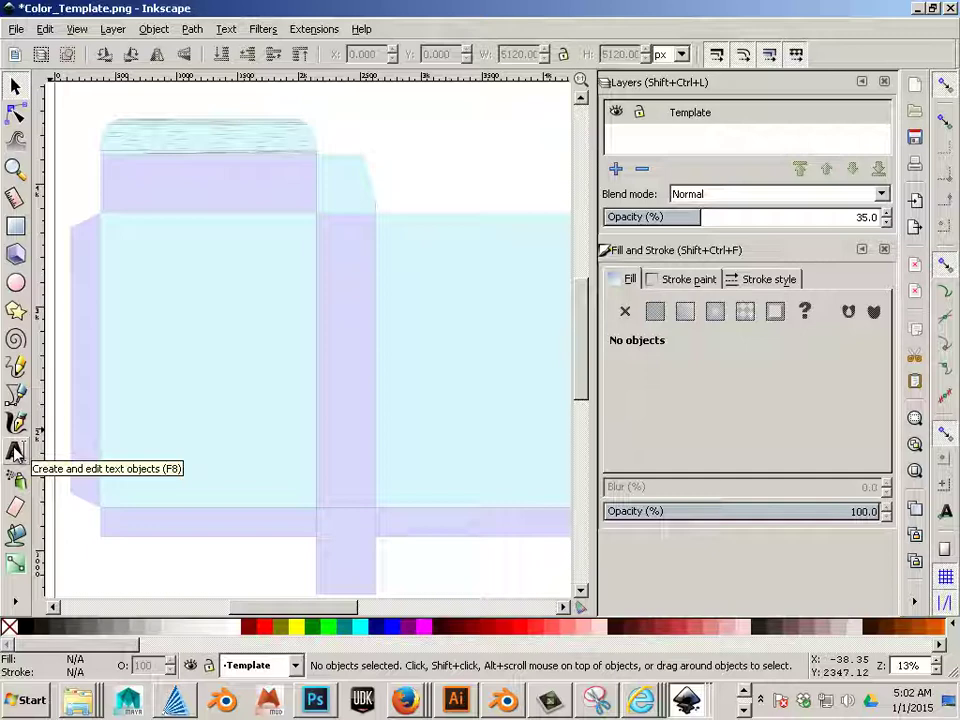
- Draw an empty flowed text frame over the template's left light-blue panel, then return to the Selector
{"action": "left_click", "coordinate": [15, 452]}
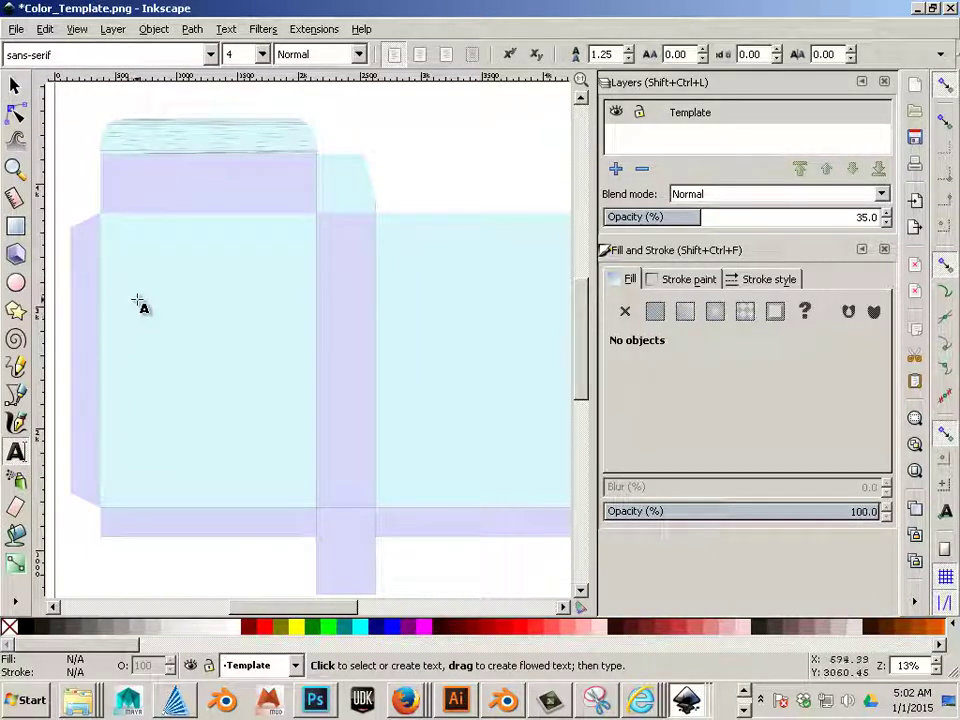
{"action": "mouse_move", "coordinate": [136, 291]}
{"action": "left_mouse_down"}
{"action": "mouse_move", "coordinate": [135, 317]}
{"action": "mouse_move", "coordinate": [264, 424]}
{"action": "mouse_move", "coordinate": [290, 419]}
{"action": "left_mouse_up"}
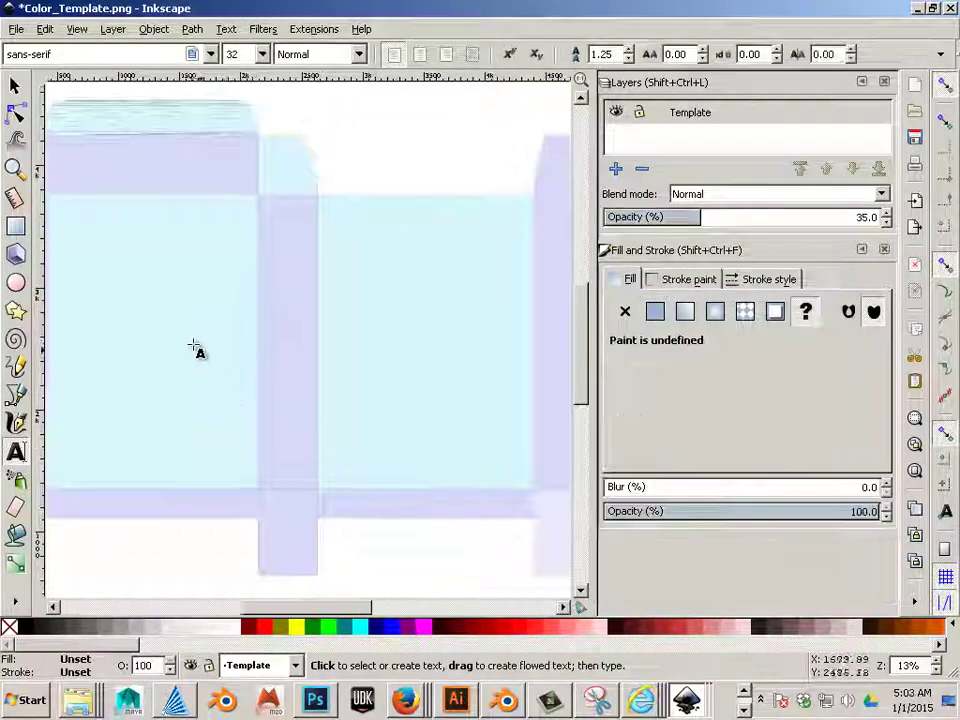
{"action": "key", "text": "ctrl+z"}
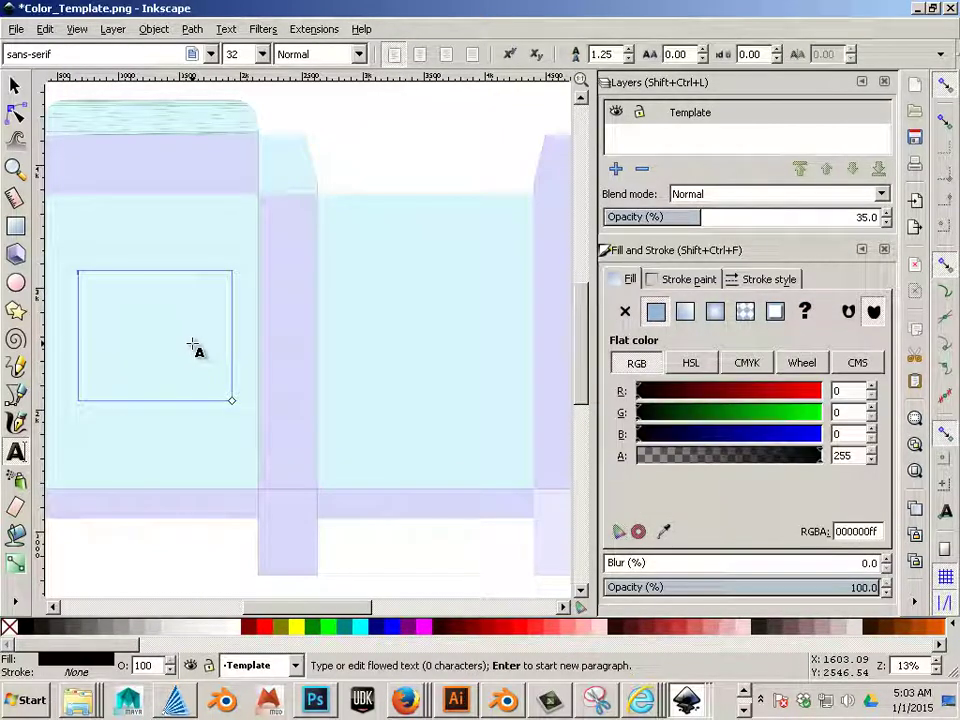
{"action": "left_click", "coordinate": [15, 87]}
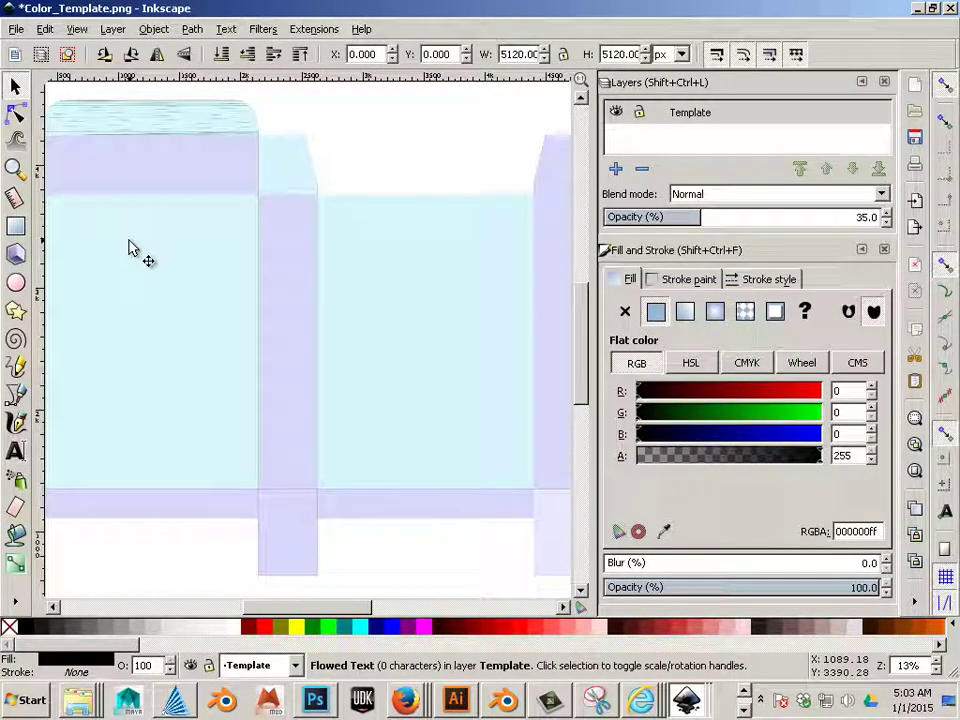